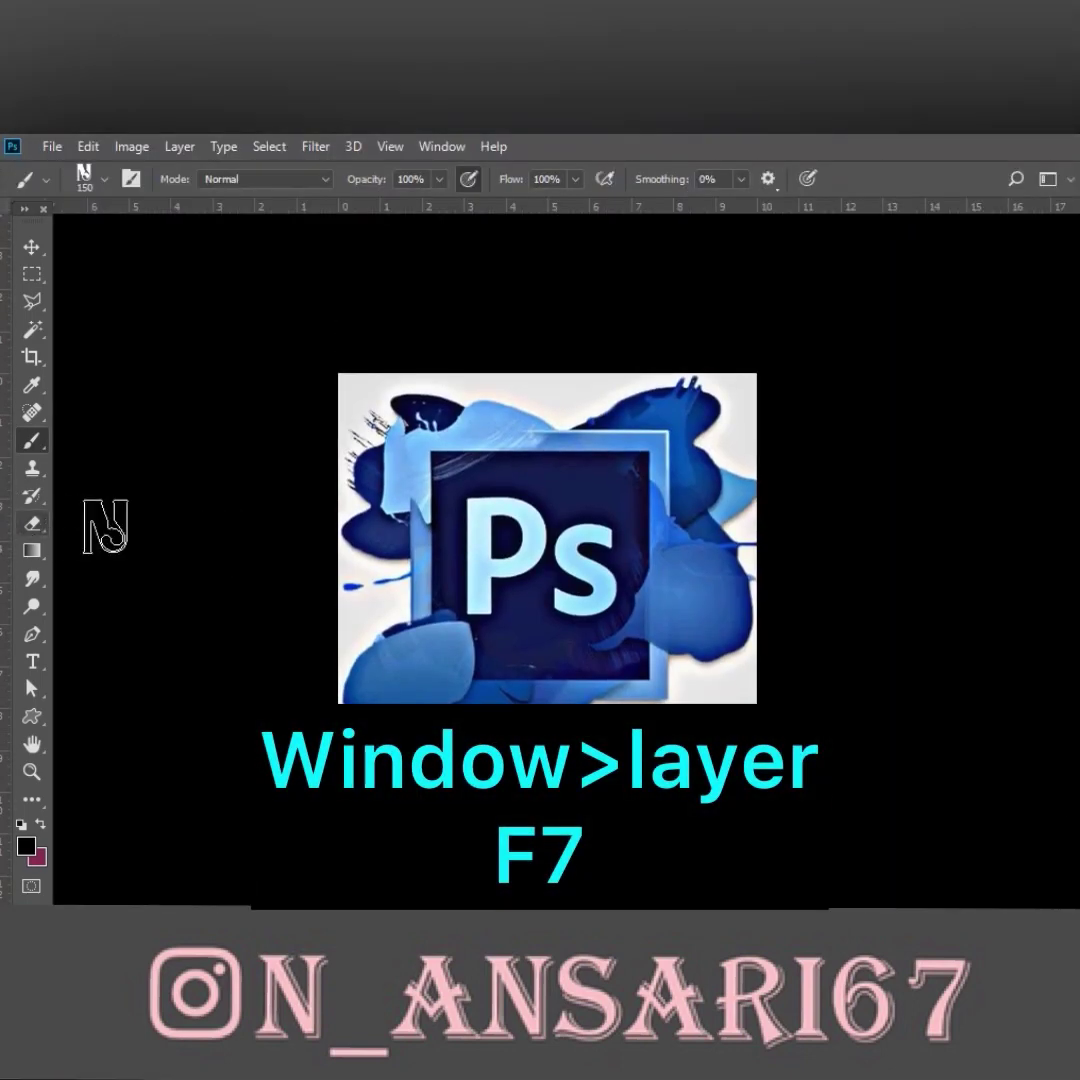
Show the Layers panel and reorder its tabs so Layers comes before History, with Layers active.
key(v)
click(433, 150)
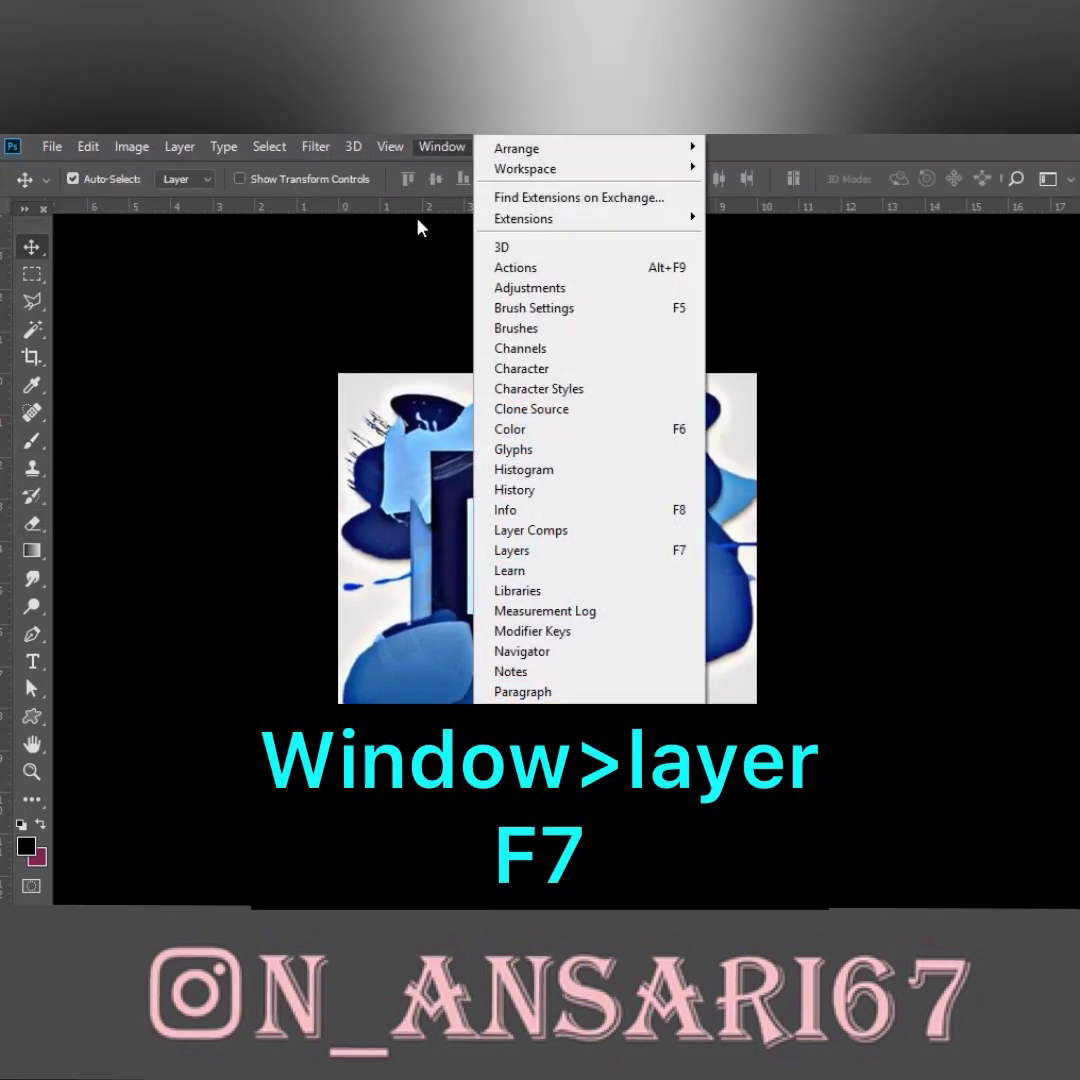
click(512, 552)
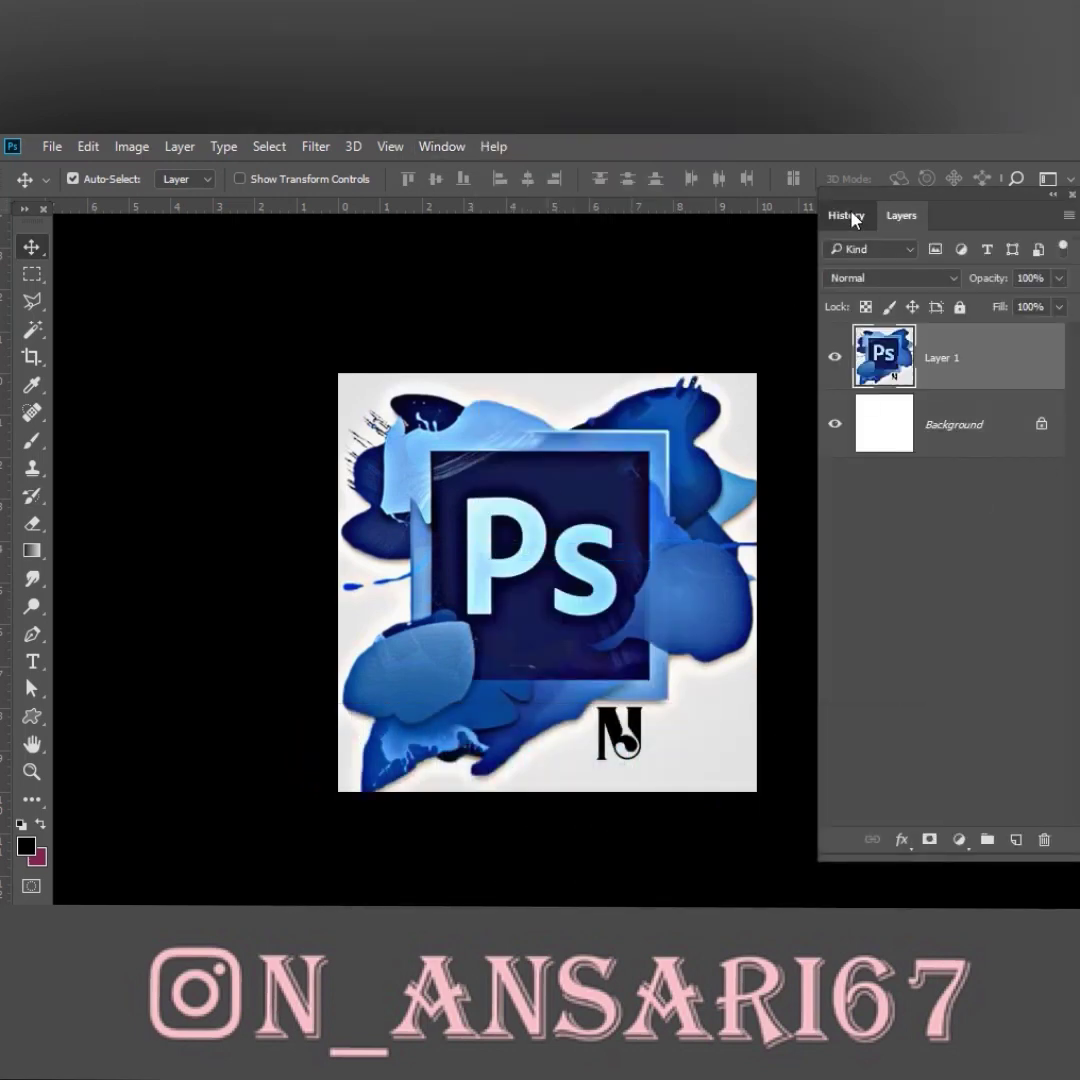
mouse_move(849, 217)
mouse_down()
mouse_move(699, 280)
mouse_move(663, 364)
mouse_move(678, 350)
mouse_move(650, 290)
mouse_move(577, 285)
mouse_move(762, 272)
mouse_move(902, 217)
mouse_move(911, 229)
mouse_move(898, 215)
mouse_up()
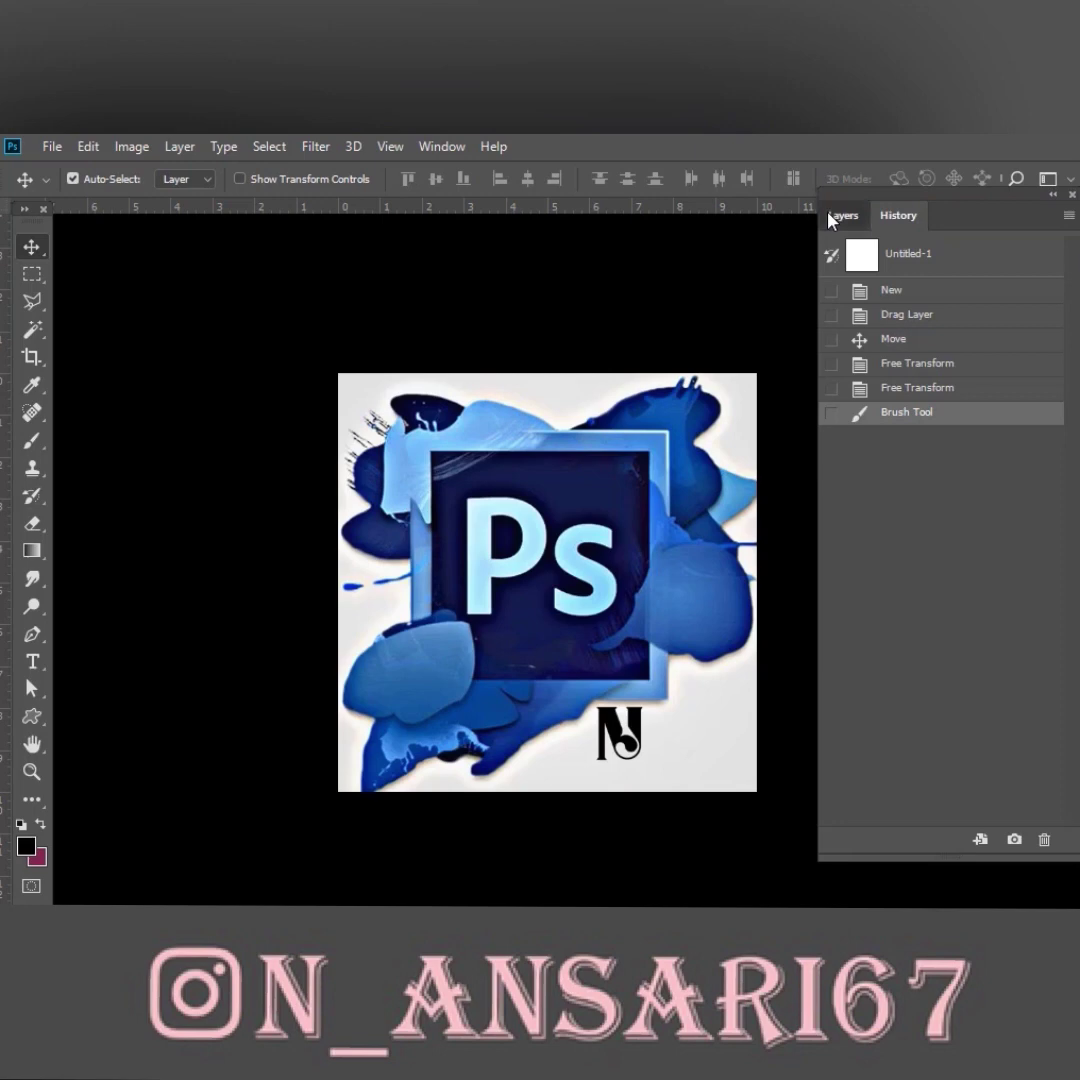
click(831, 218)
click(893, 218)
click(843, 217)
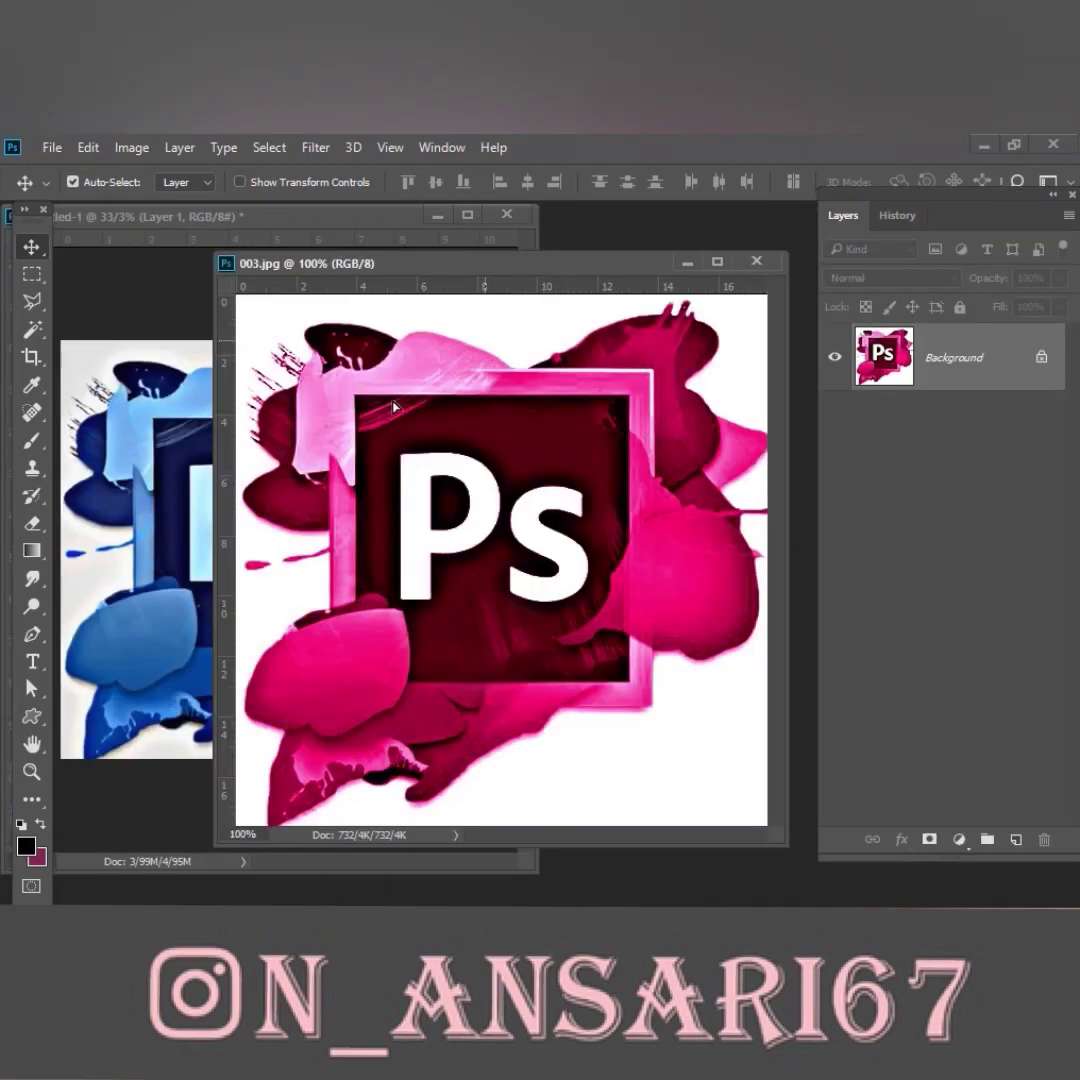
Copy the pink logo from 003.jpg into the blue logo document, close 003.jpg and place the logo near the canvas's upper-left corner.
drag(335, 345, 210, 455)
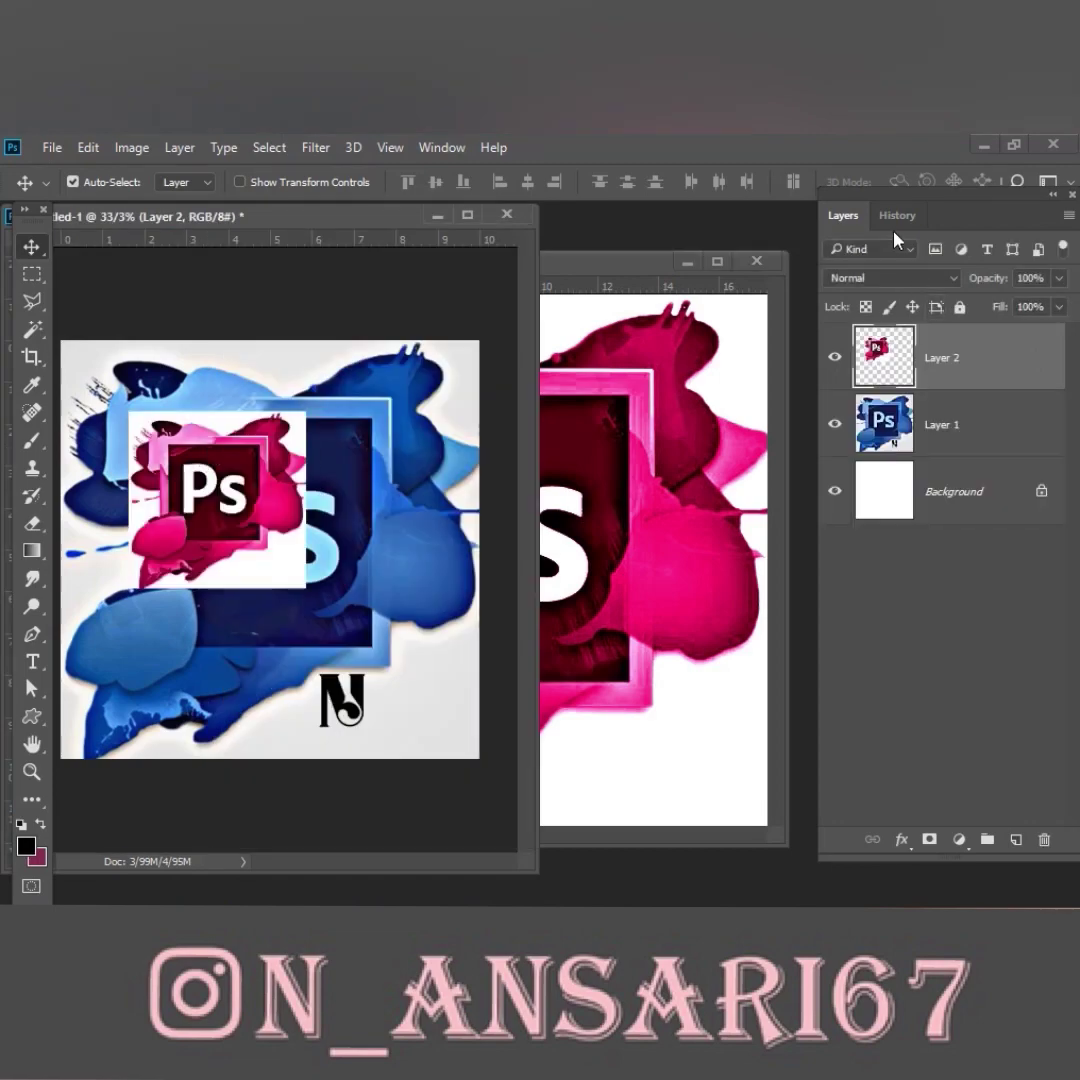
click(757, 262)
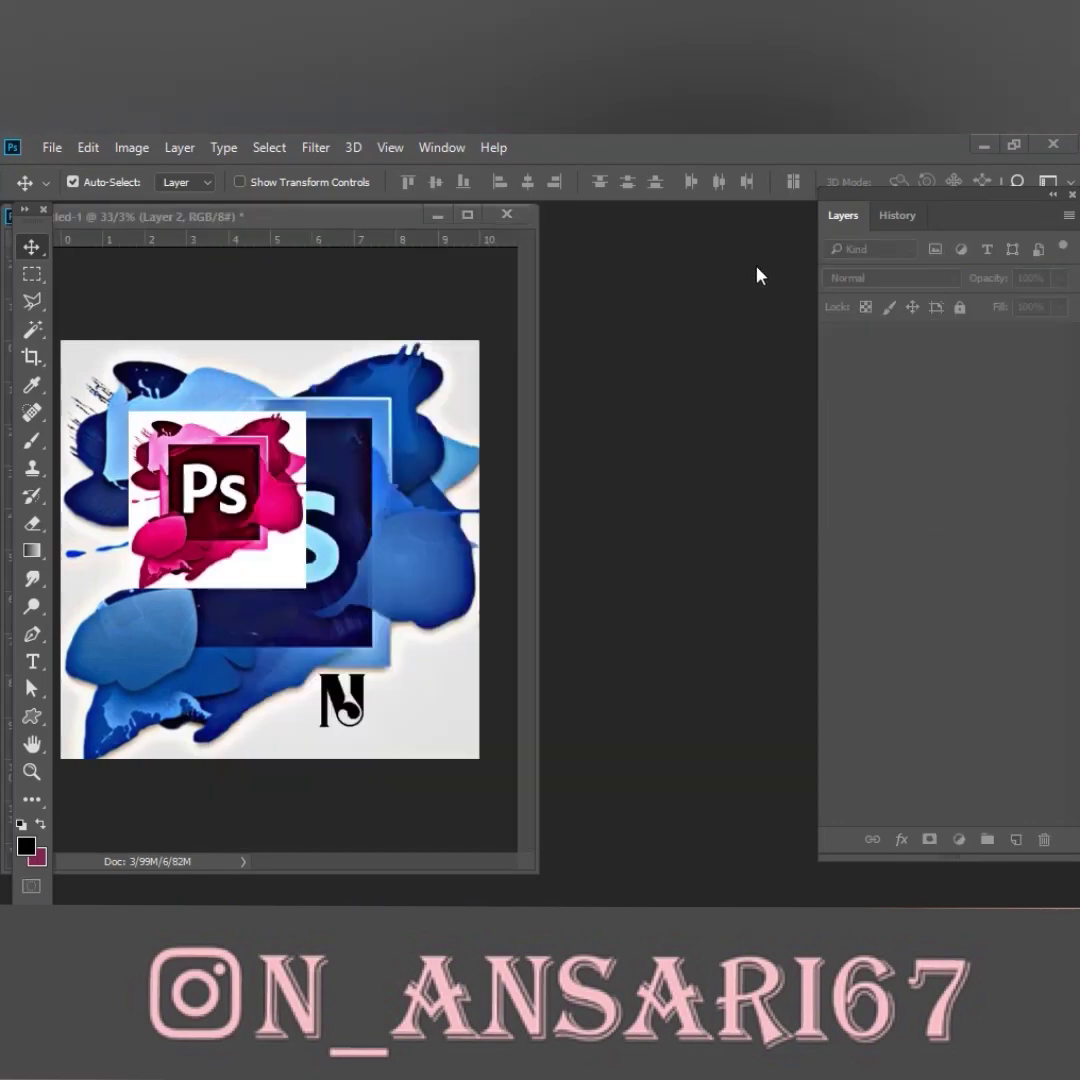
click(467, 214)
drag(526, 480, 478, 430)
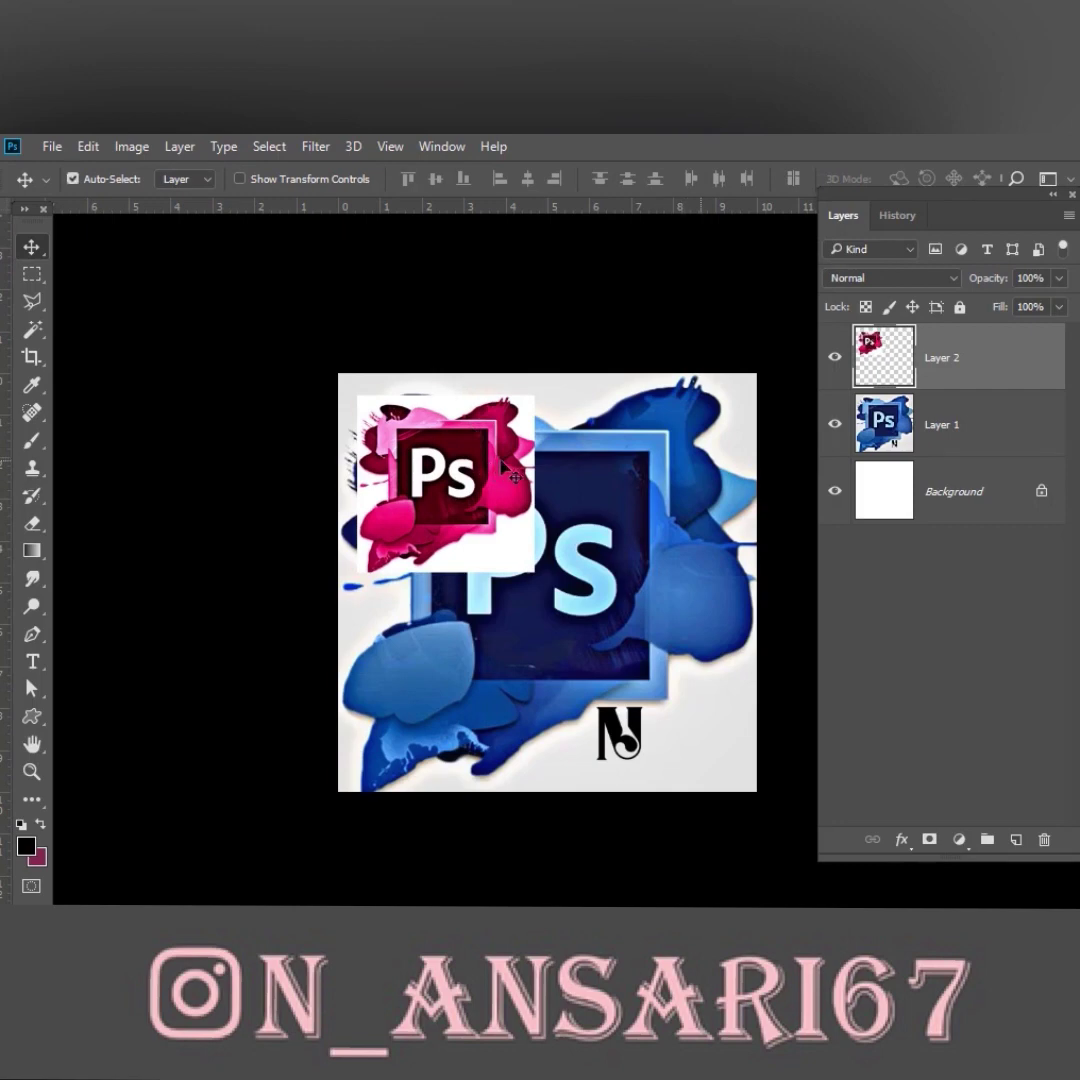
Duplicate the pink logo layer twice, placing one copy at the upper right of the canvas and one at the bottom centre.
key(ctrl+j)
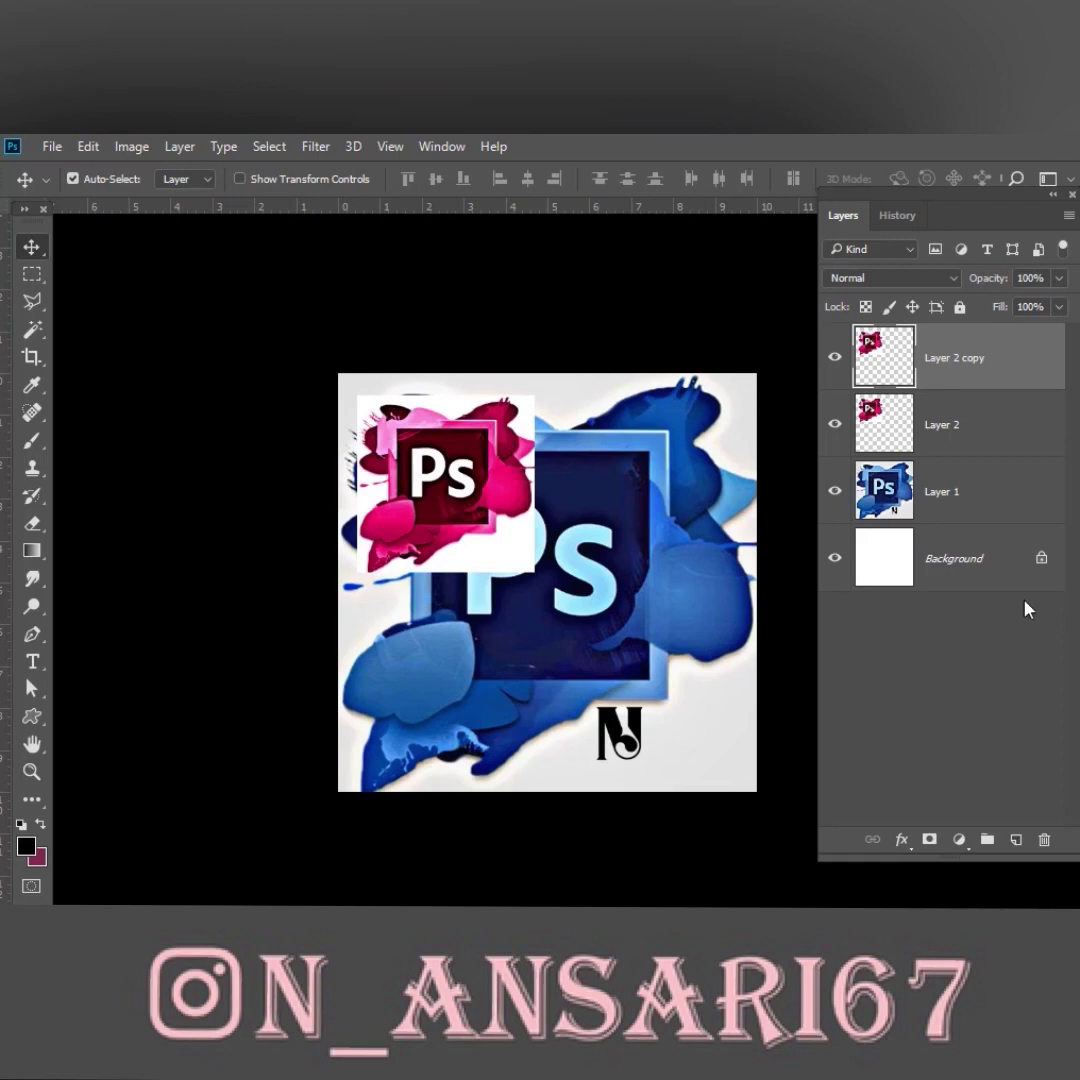
drag(515, 455, 715, 455)
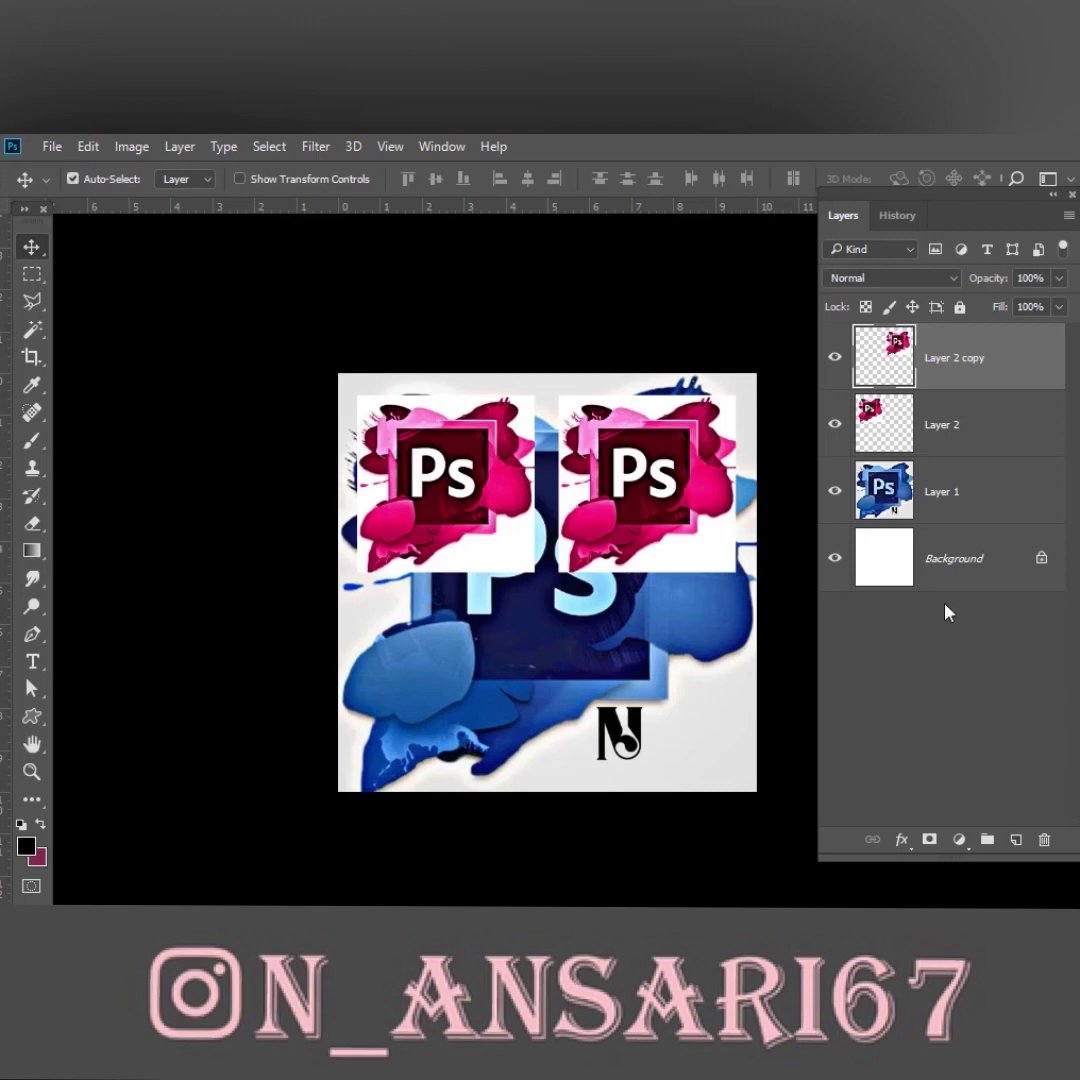
mouse_move(1022, 376)
mouse_down()
mouse_move(1027, 866)
mouse_move(1016, 840)
mouse_up()
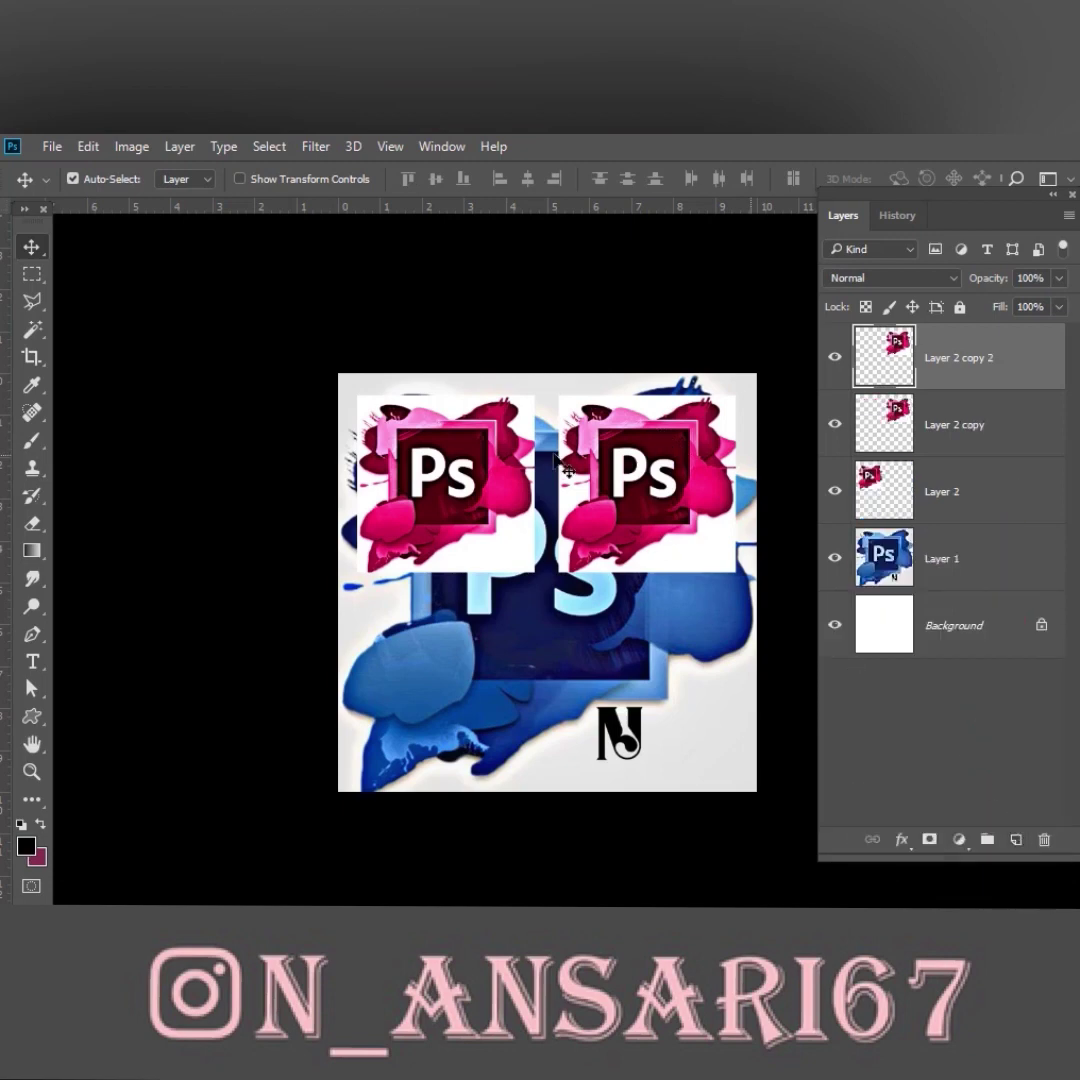
drag(557, 460, 547, 693)
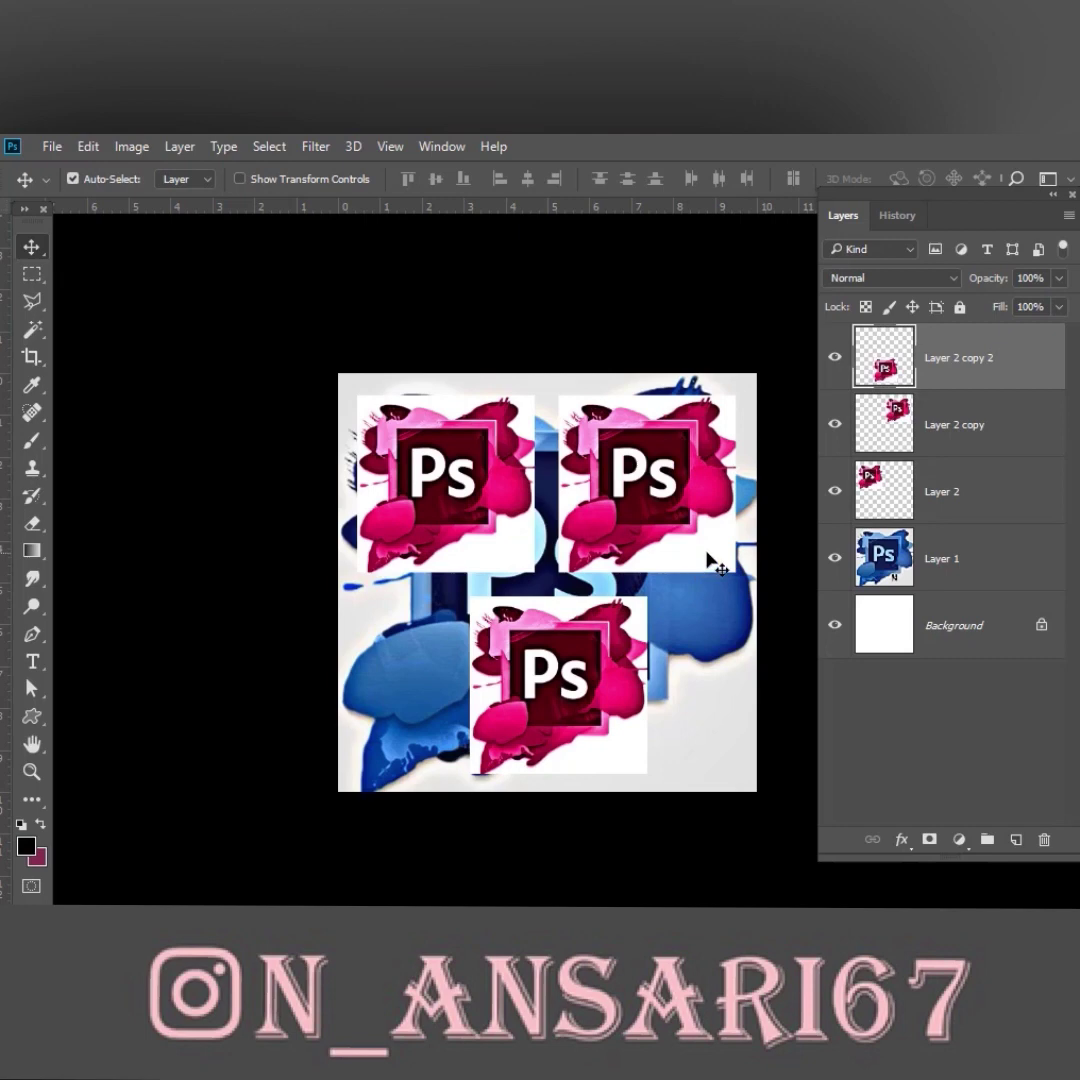
Add a text layer with the creator's first name and move it to the canvas's lower-right corner.
key(t)
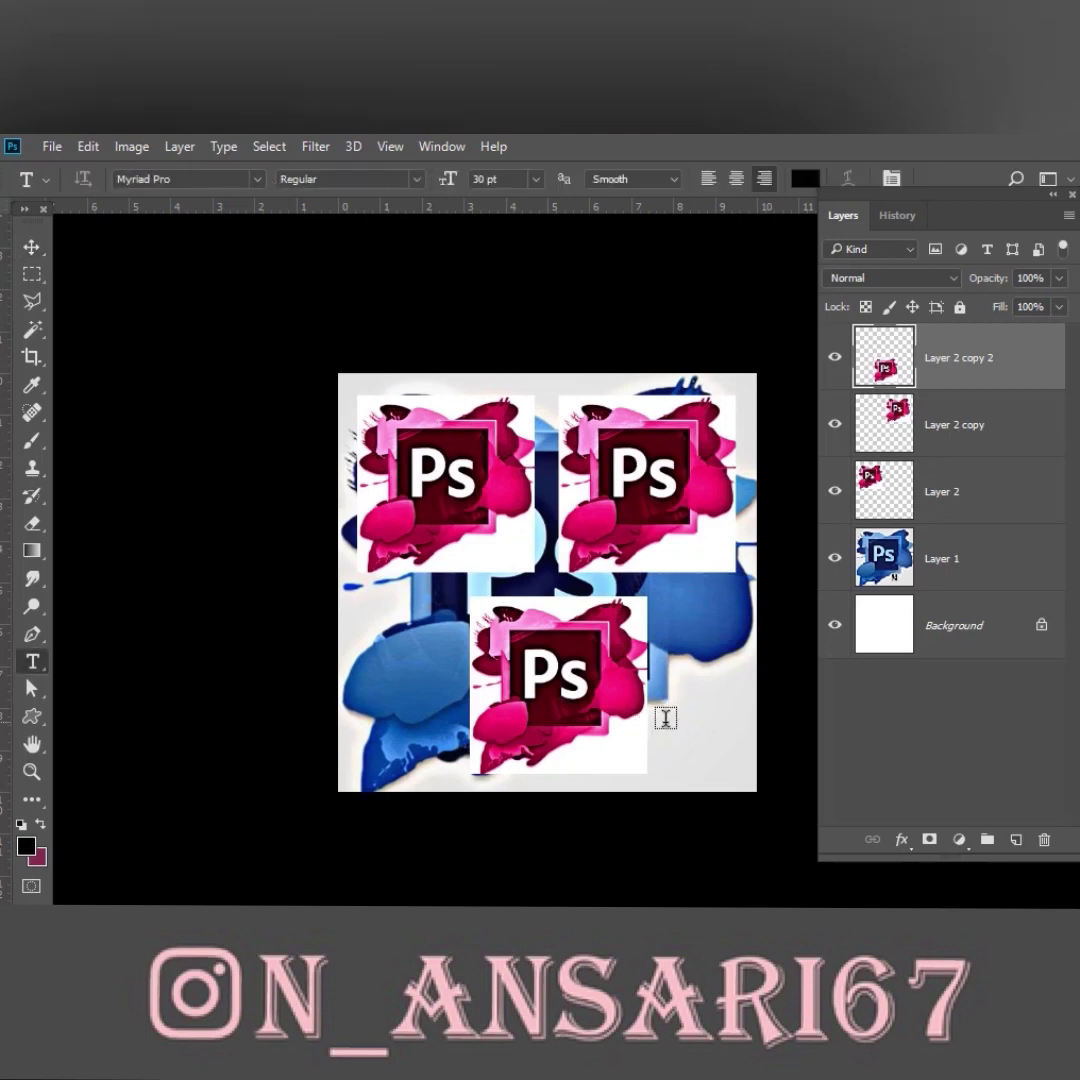
click(665, 718)
text(narges)
key(ctrl+Return)
key(v)
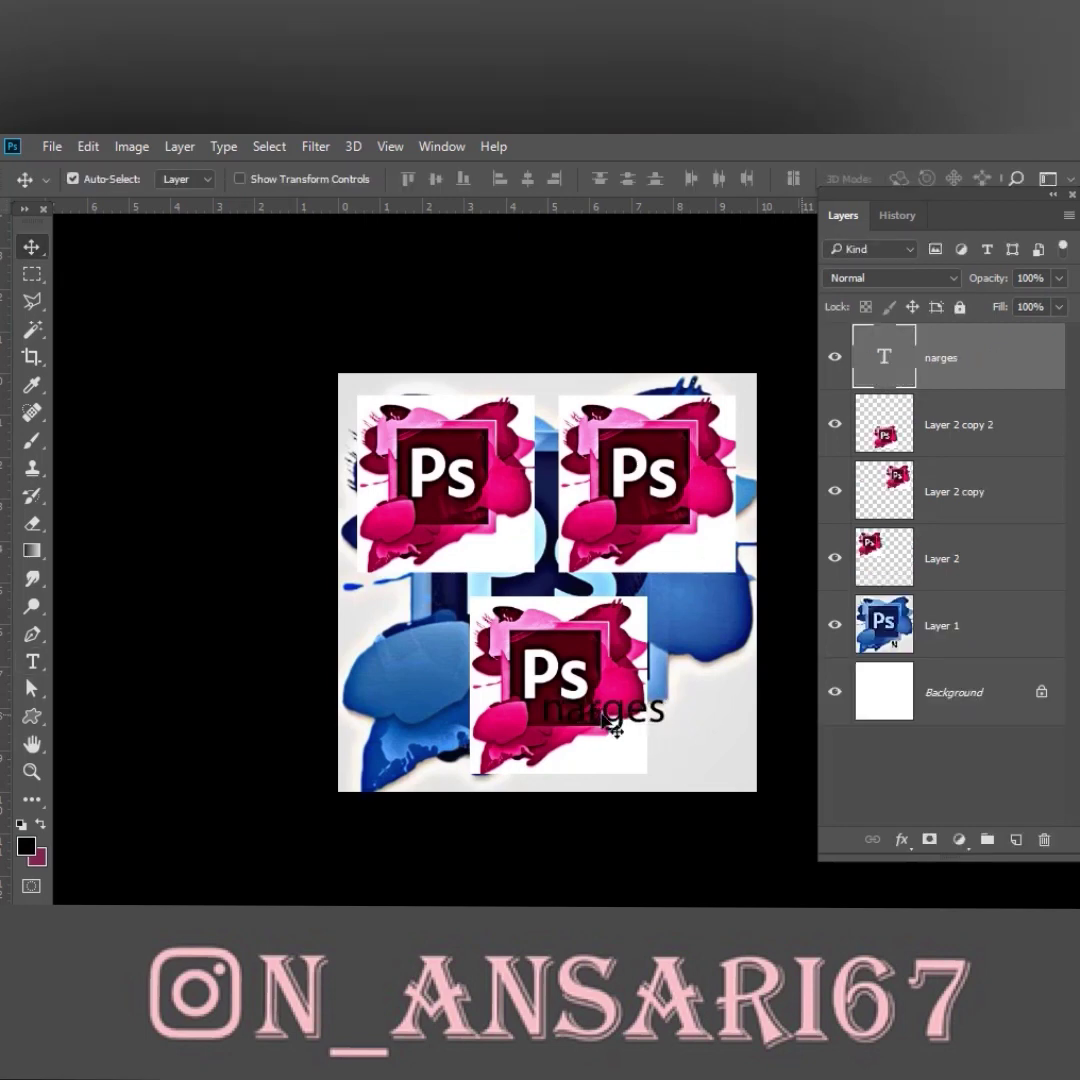
drag(612, 725, 680, 780)
Draw a black dog custom shape about 277 by 211 px above the text and add a new empty layer on top.
key(u)
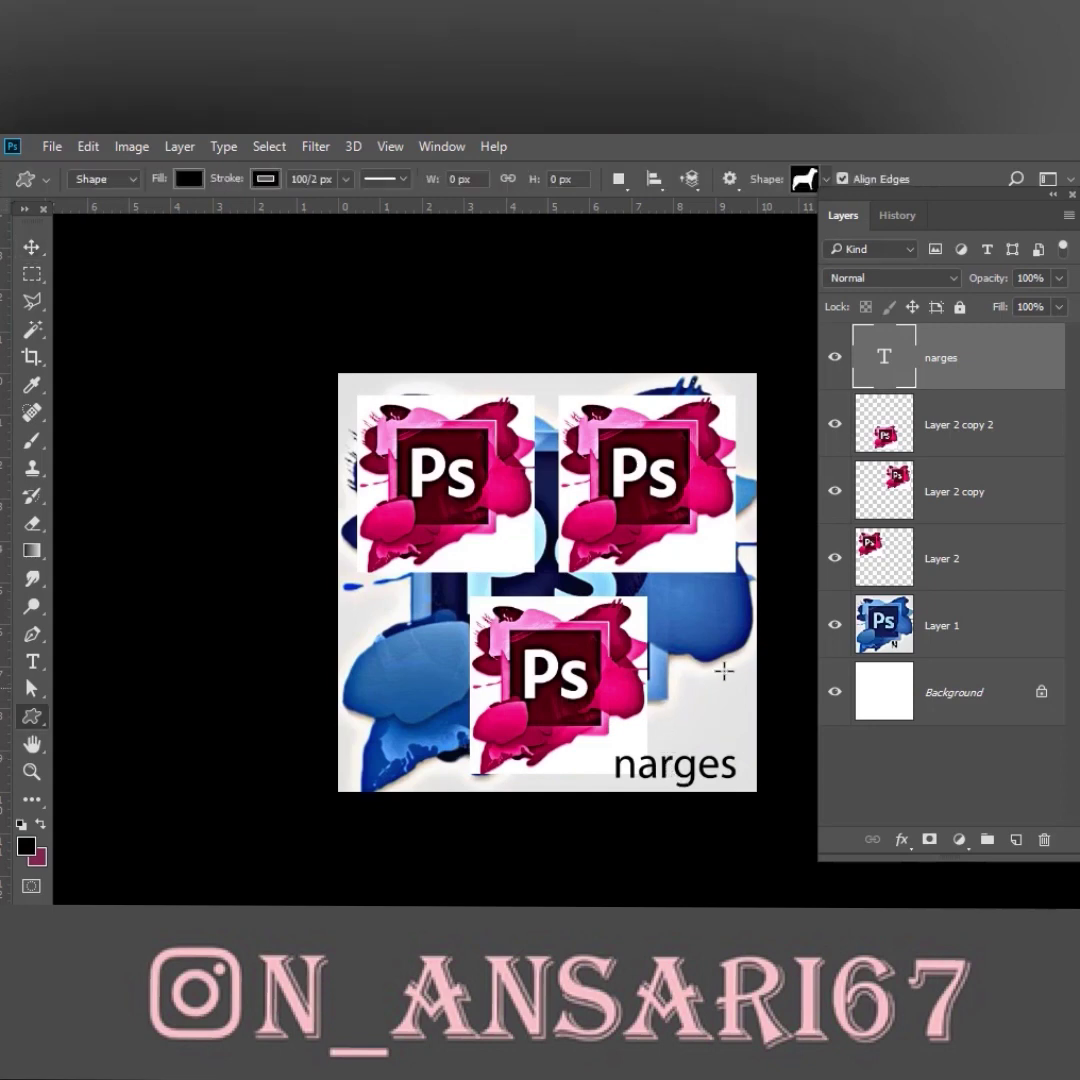
drag(723, 668, 635, 743)
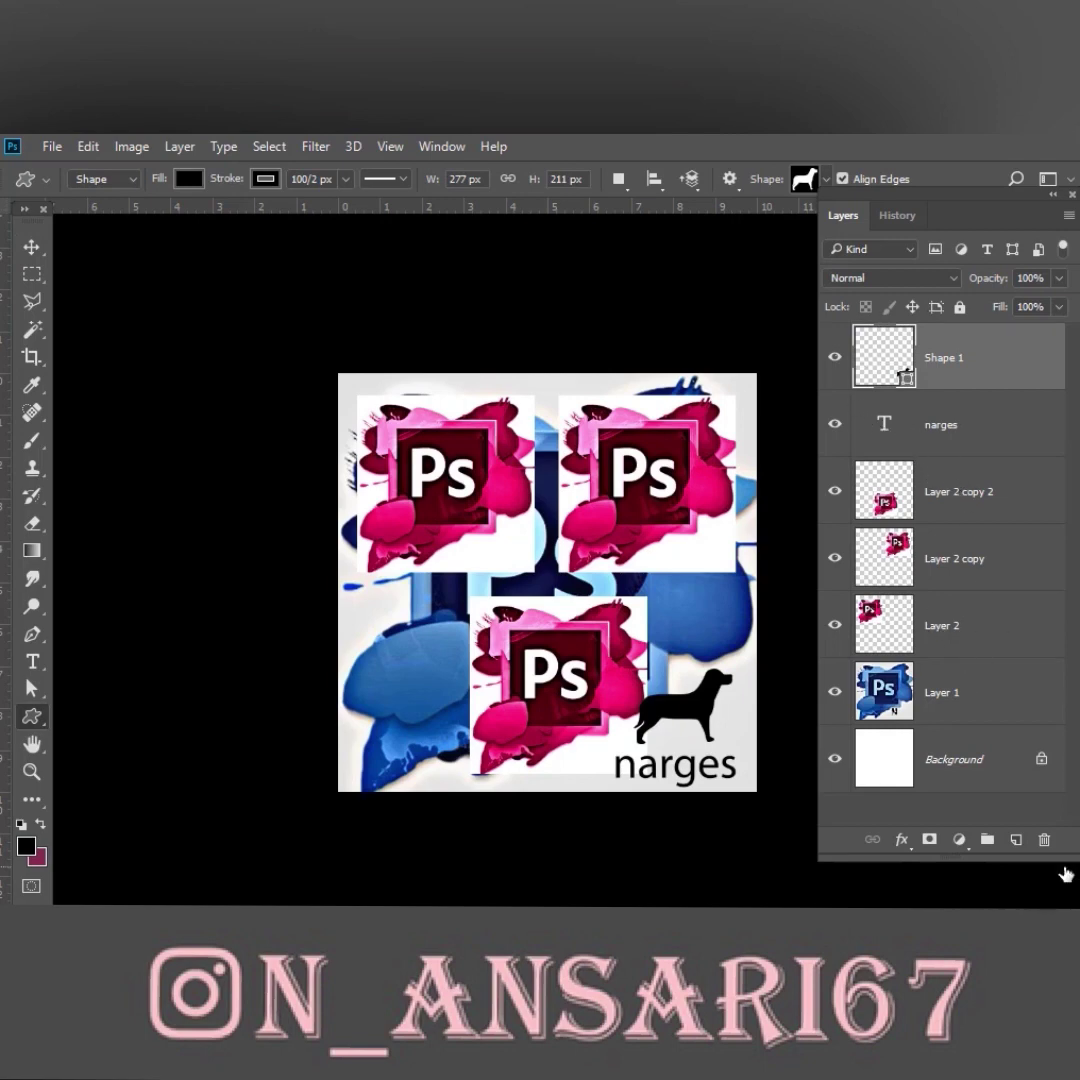
key(ctrl+shift+n)
key(Return)
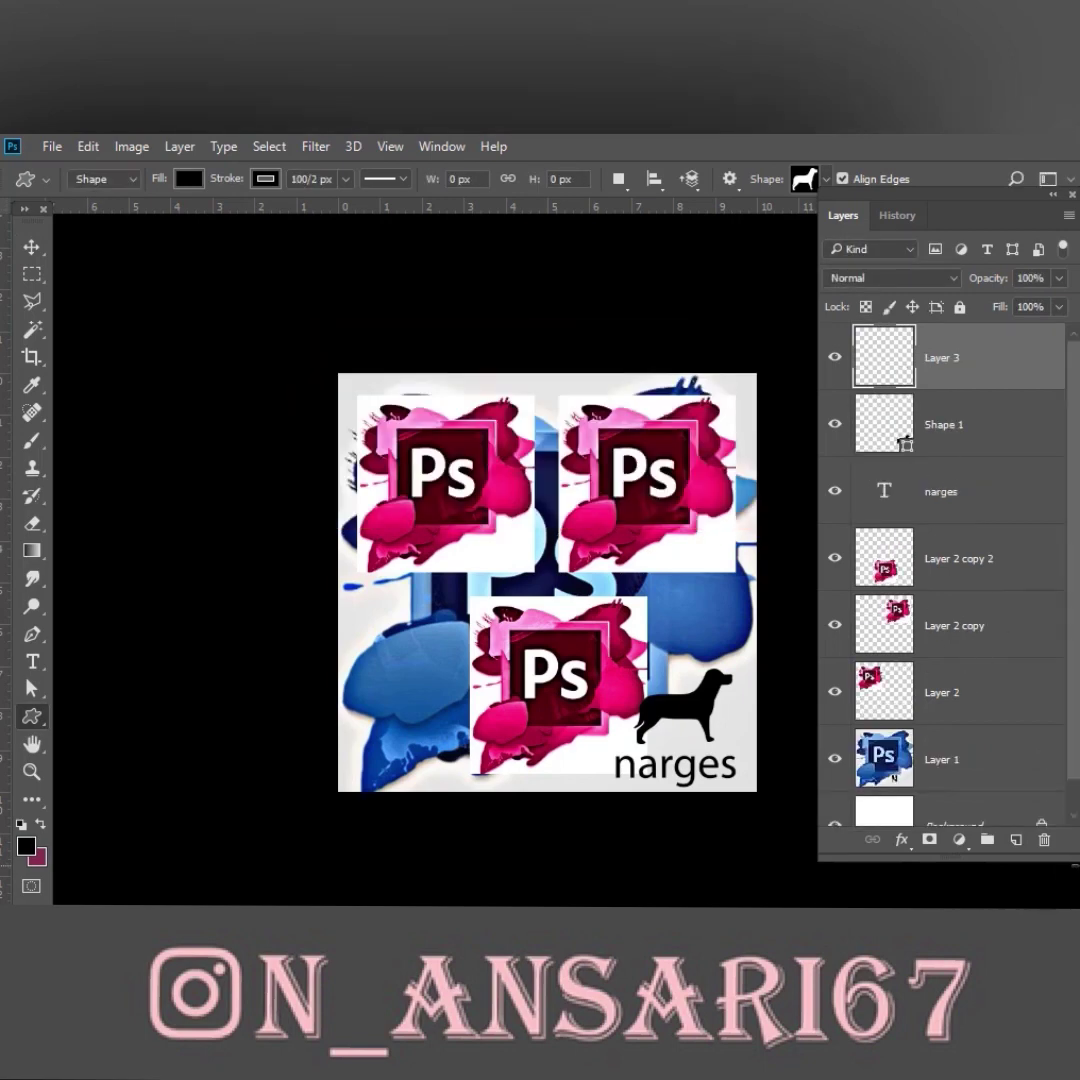
Reposition the pink logos: shift the upper-left one slightly left, the upper-right one upward and the bottom one to the left.
key(v)
mouse_move(430, 470)
mouse_down()
mouse_move(440, 506)
mouse_move(427, 470)
mouse_up()
drag(598, 515, 591, 482)
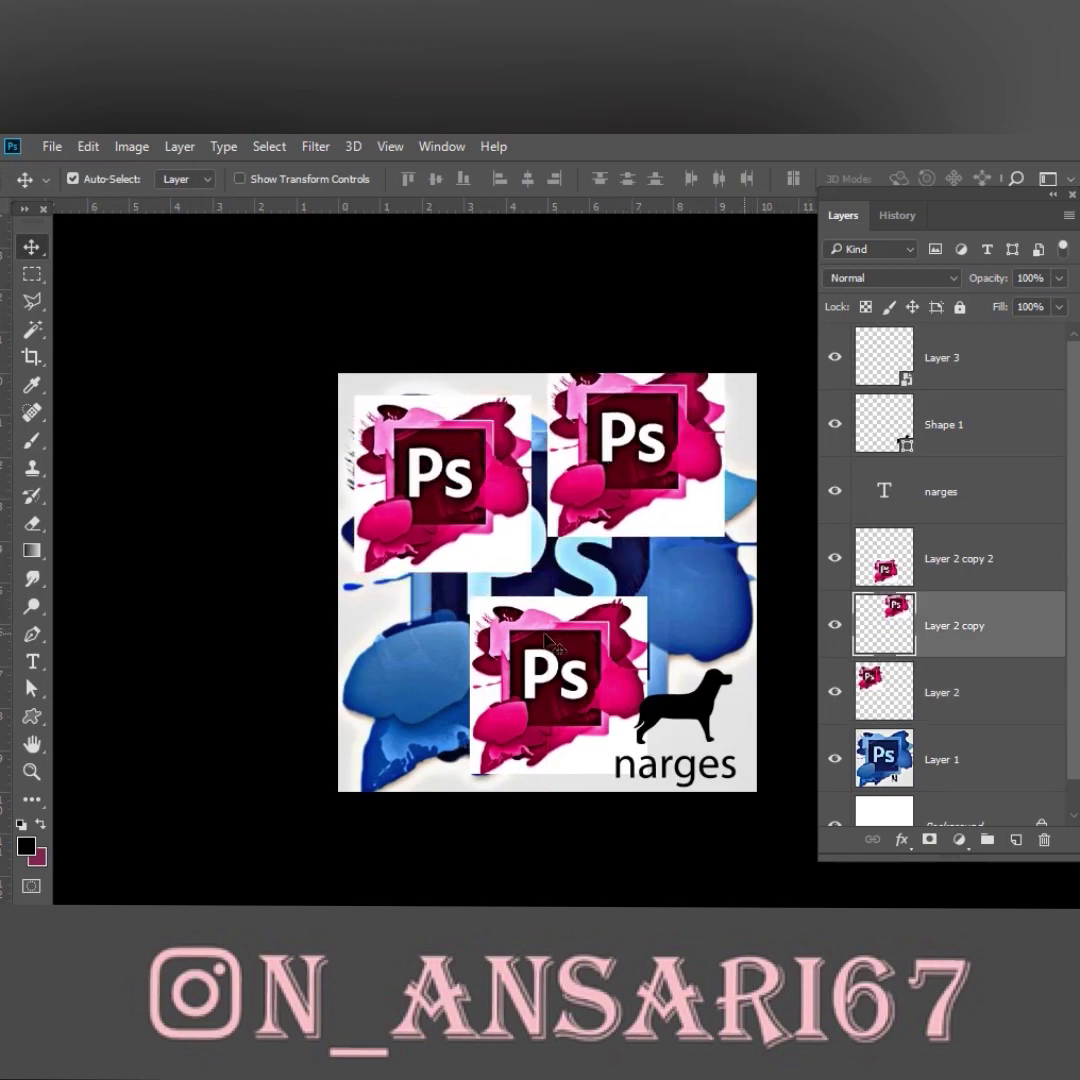
drag(560, 690, 495, 695)
mouse_move(650, 636)
mouse_down()
mouse_move(652, 650)
mouse_move(648, 636)
mouse_up()
Select several layers one by one in the layer list, and pick the upper-right logo's layer directly from the canvas.
click(960, 357)
click(997, 450)
click(969, 682)
click(955, 760)
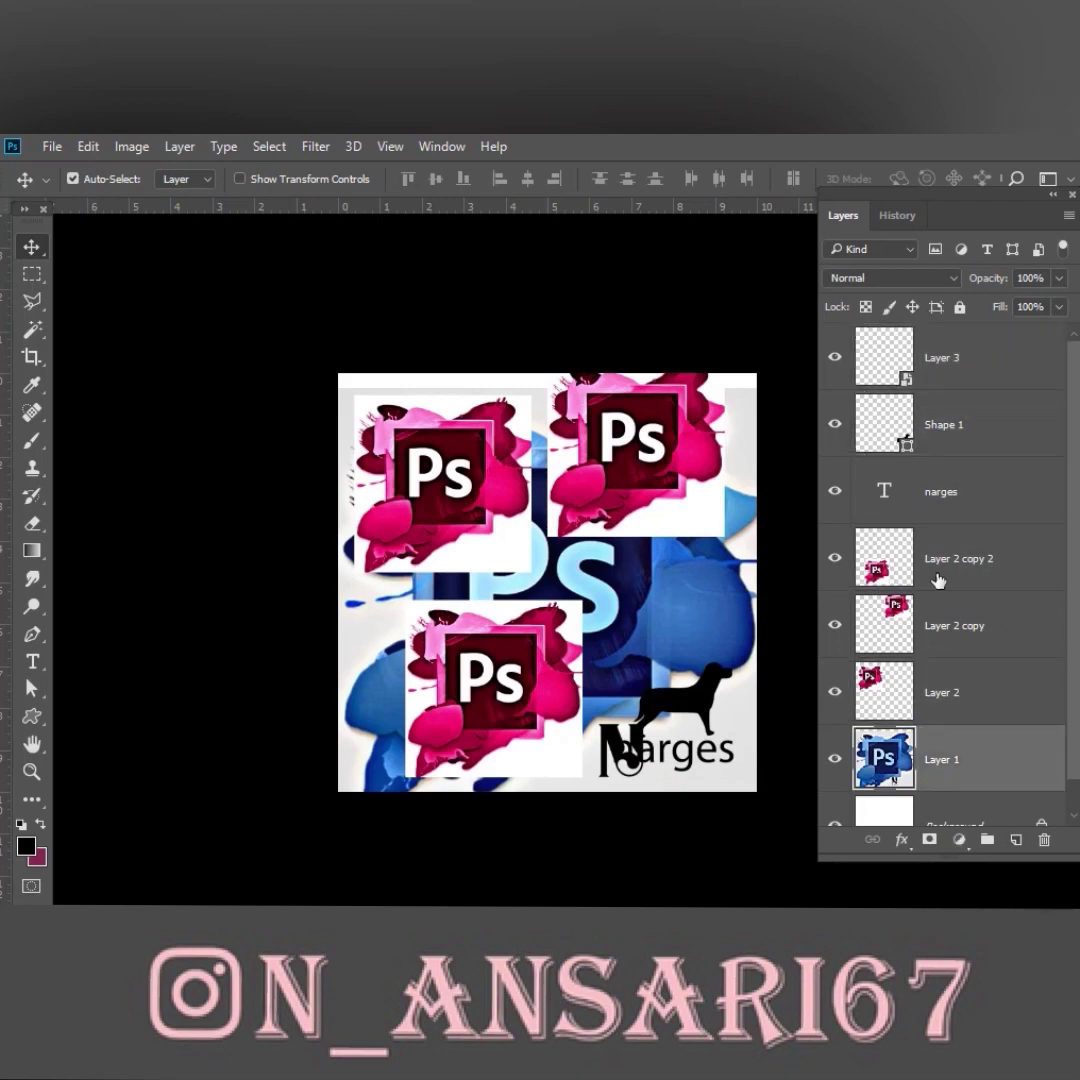
click(935, 365)
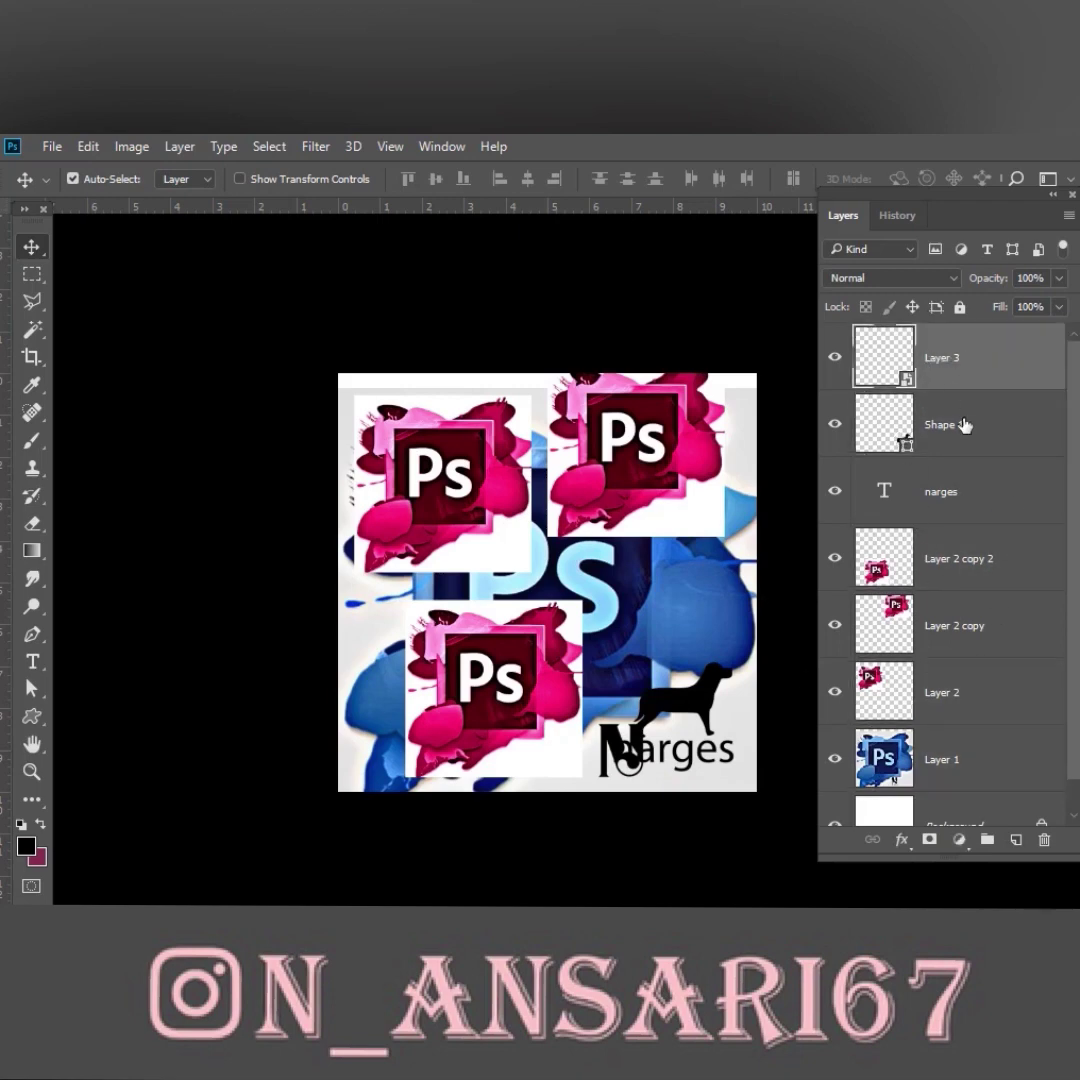
click(945, 570)
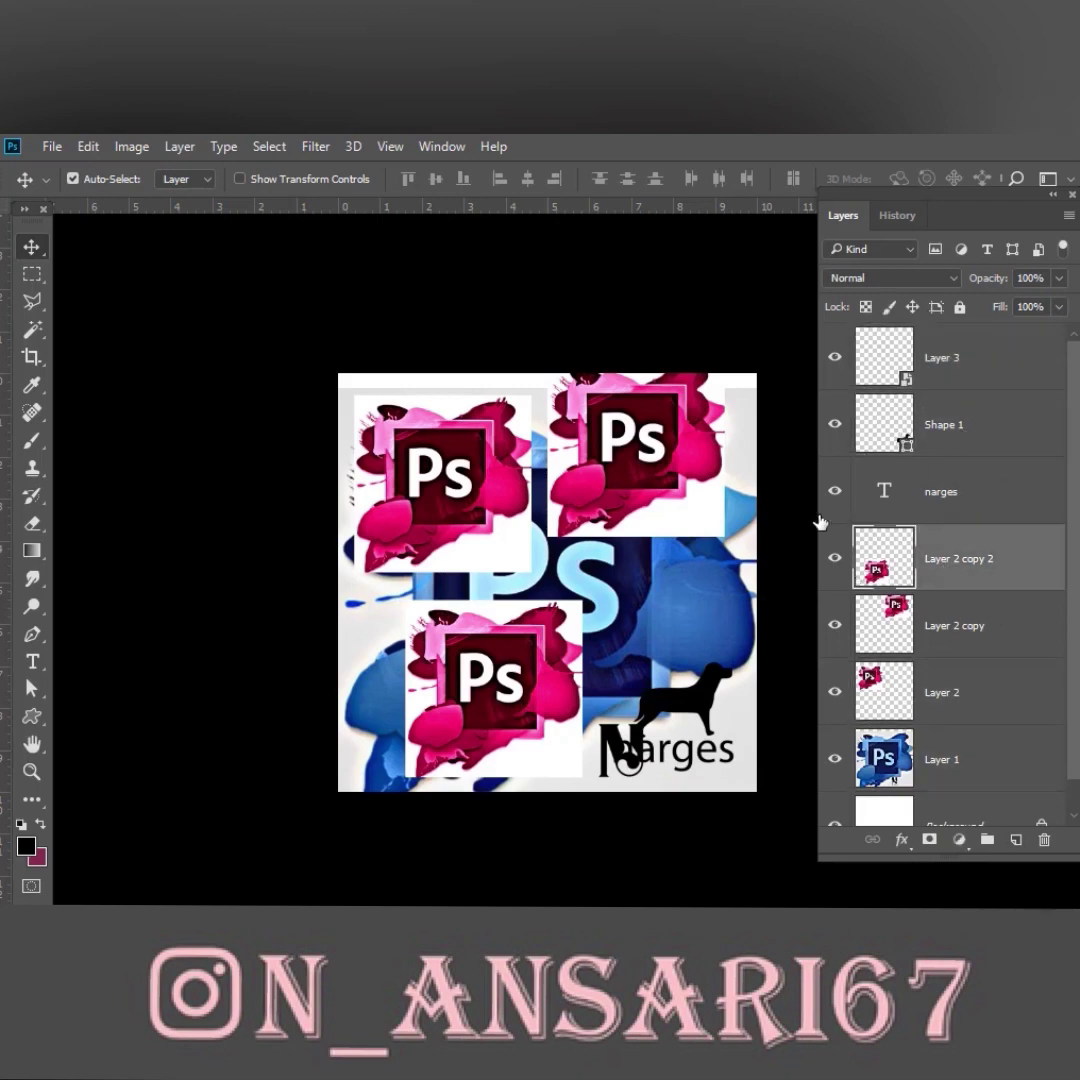
right_click(658, 489)
click(679, 501)
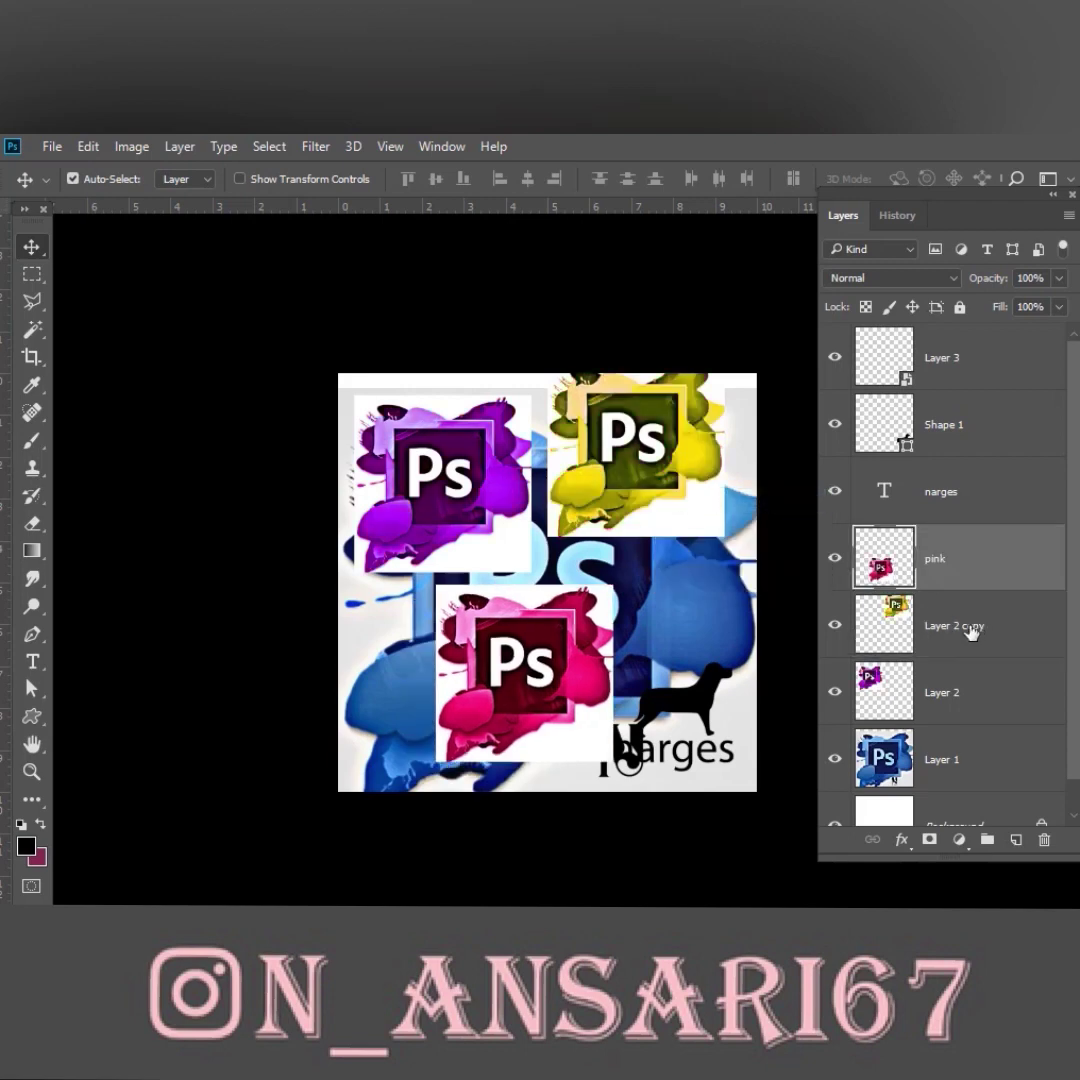
Rename the yellow logo's layer, Layer 2 copy, as "yelow".
click(971, 630)
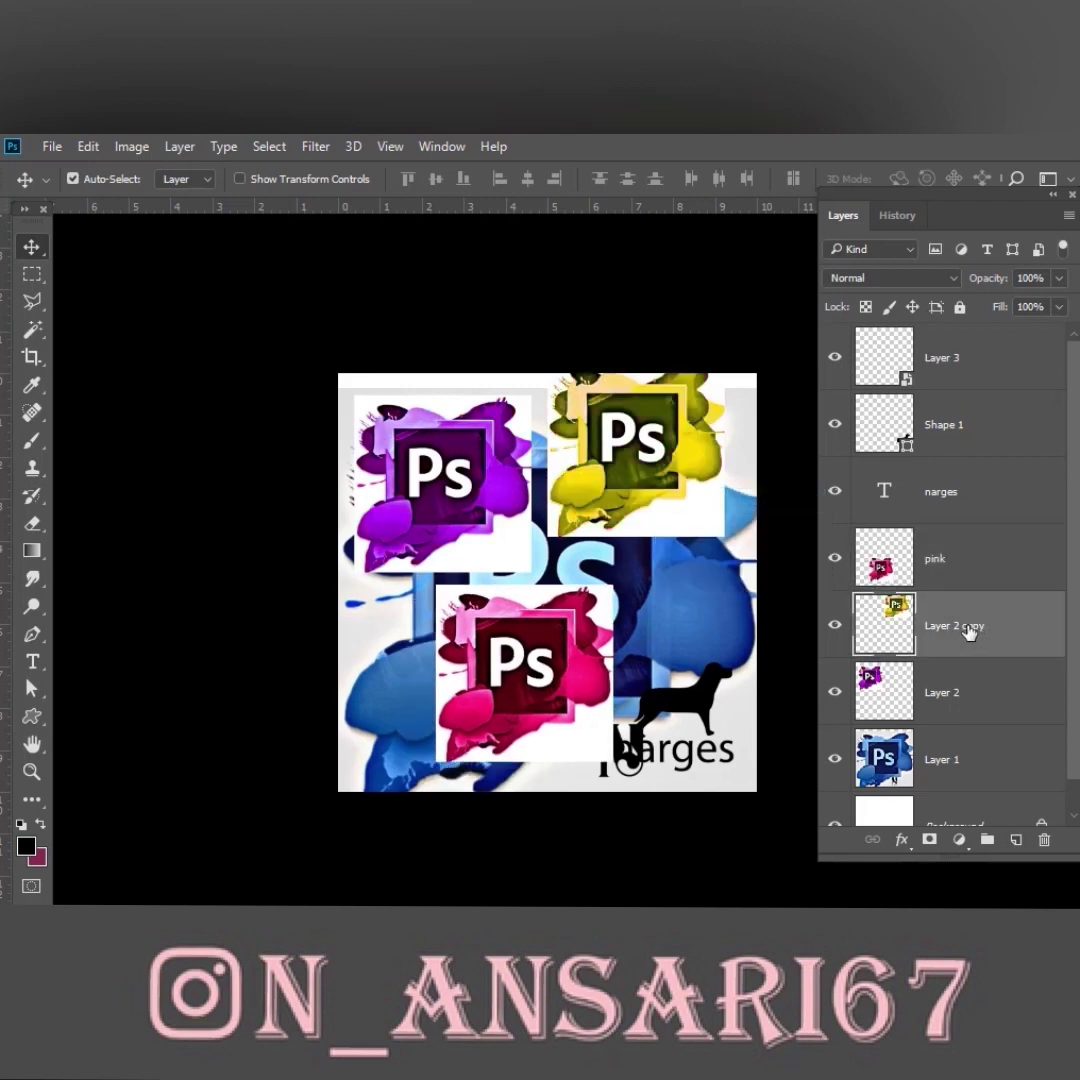
double_click(968, 628)
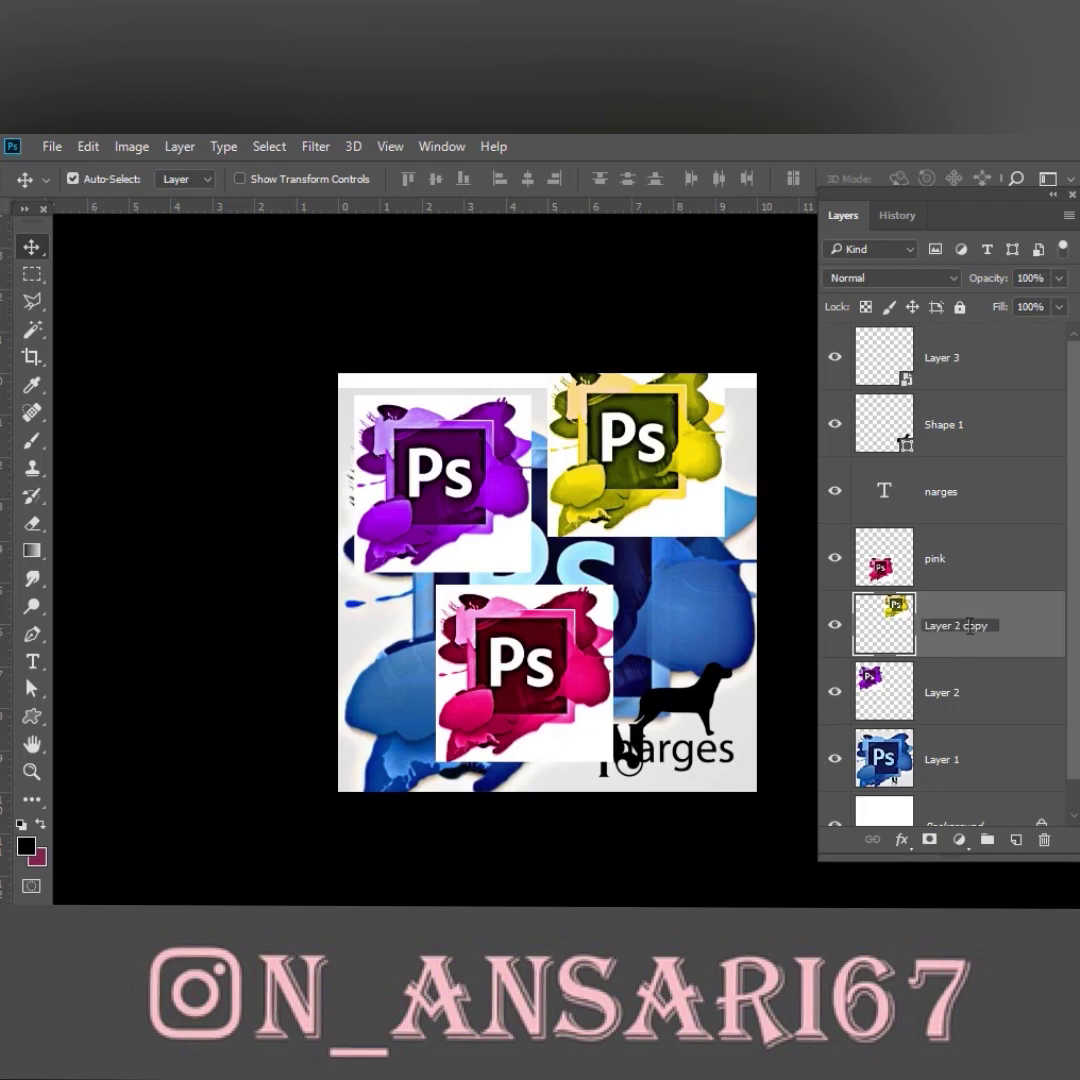
drag(989, 624, 910, 640)
text(yelow)
key(Return)
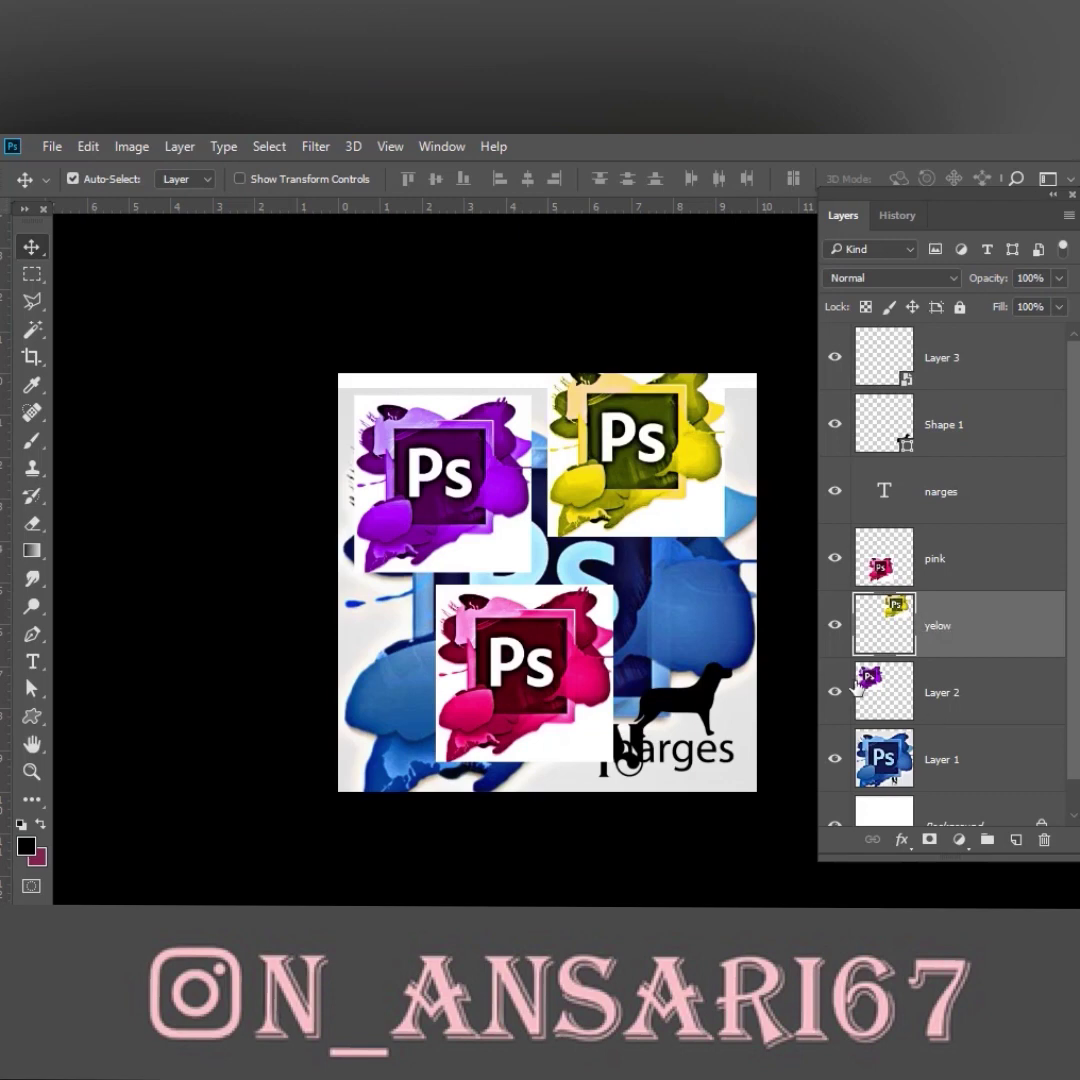
Assign a Violet colour label to Layer 2 and a Blue colour label to Layer 1.
right_click(910, 695)
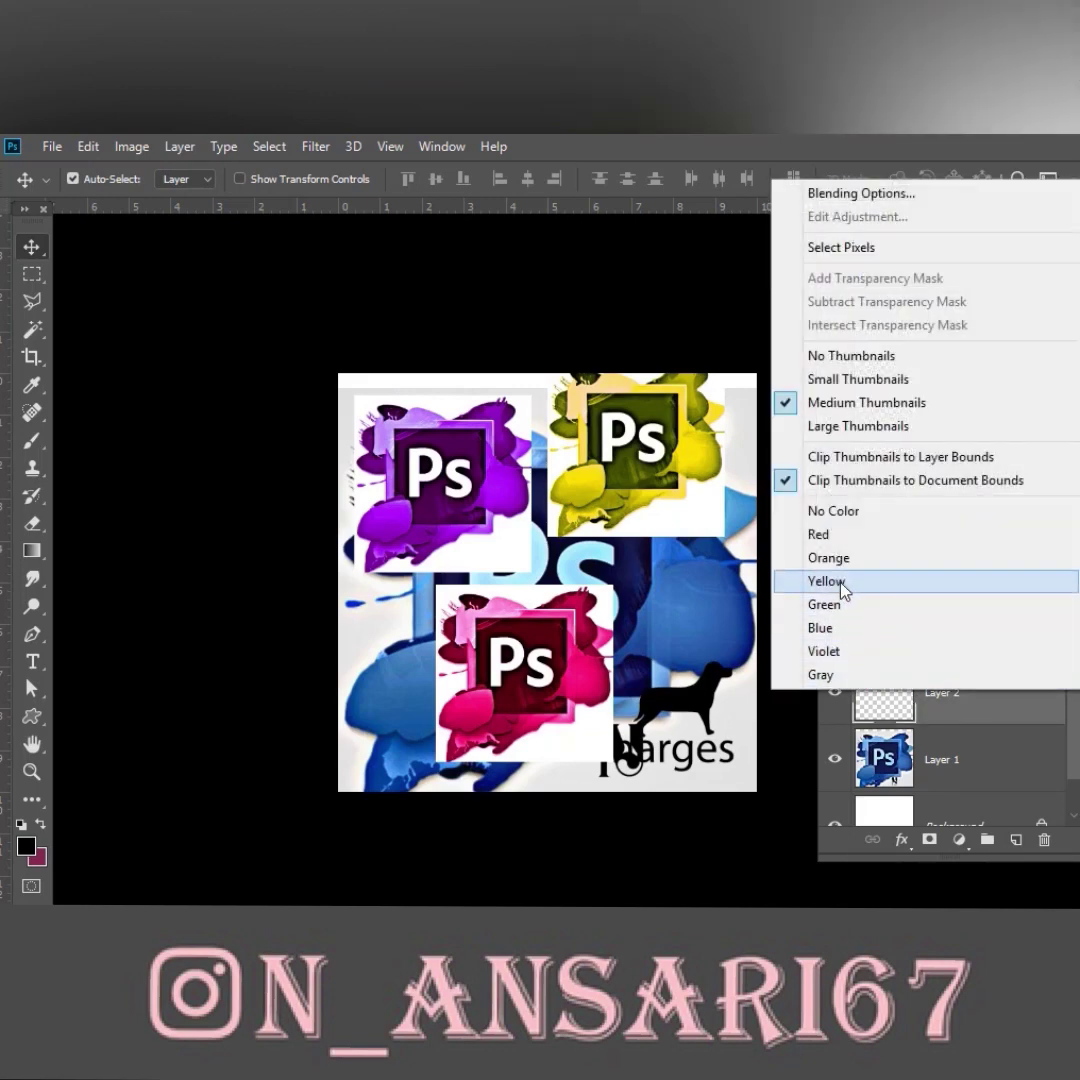
click(868, 652)
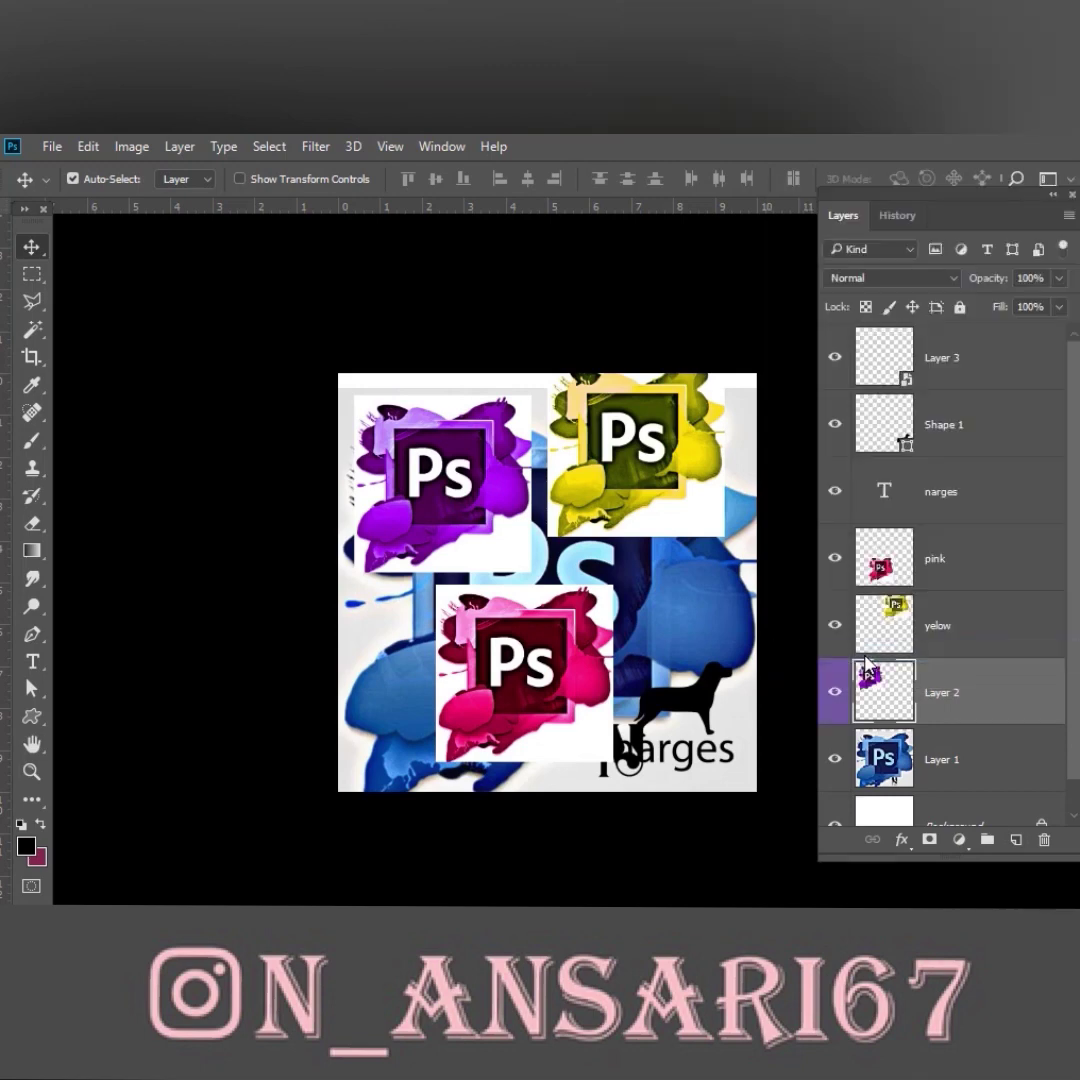
right_click(960, 745)
click(858, 714)
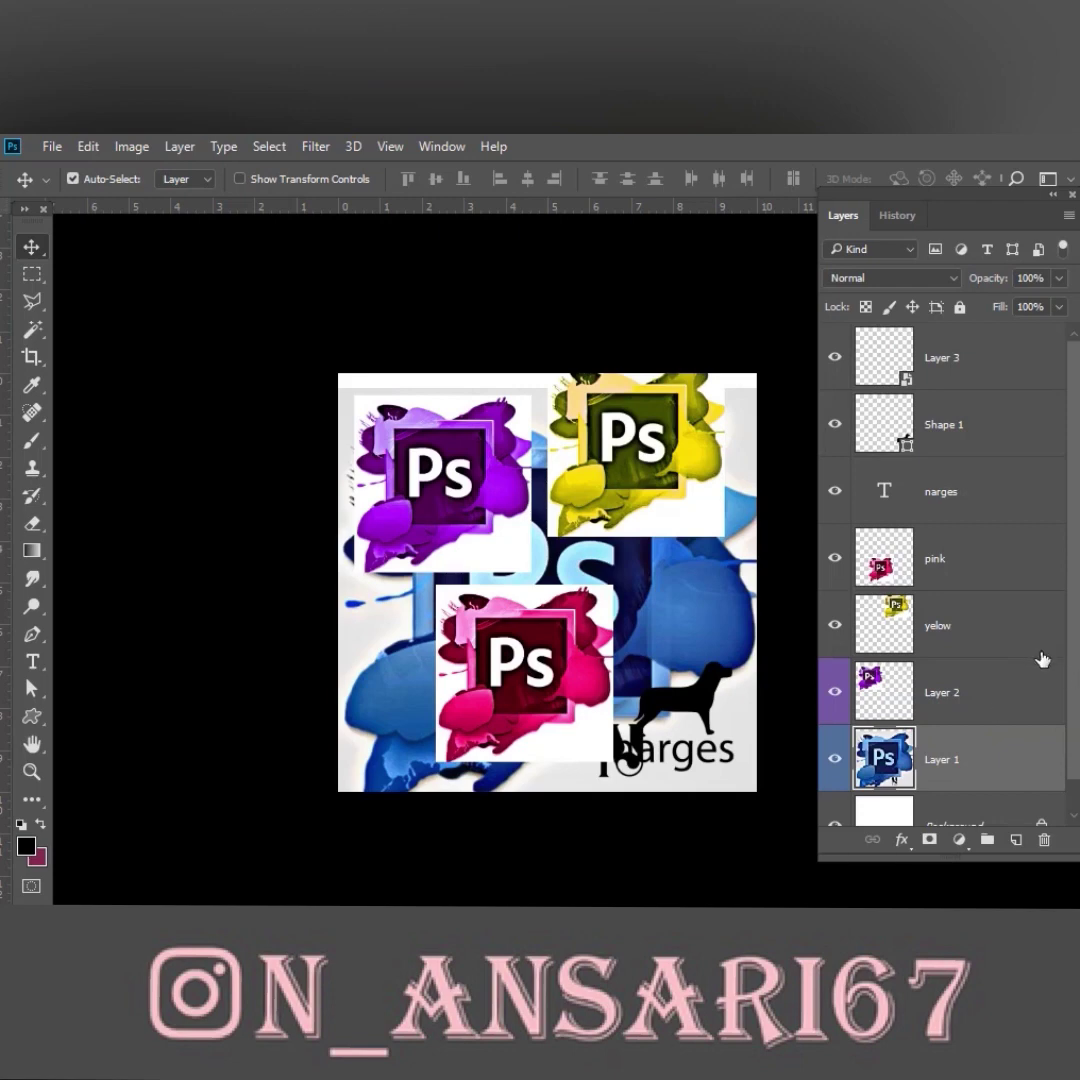
Select the "yelow" layer from the list of layers beneath the yellow logo on the canvas.
right_click(626, 481)
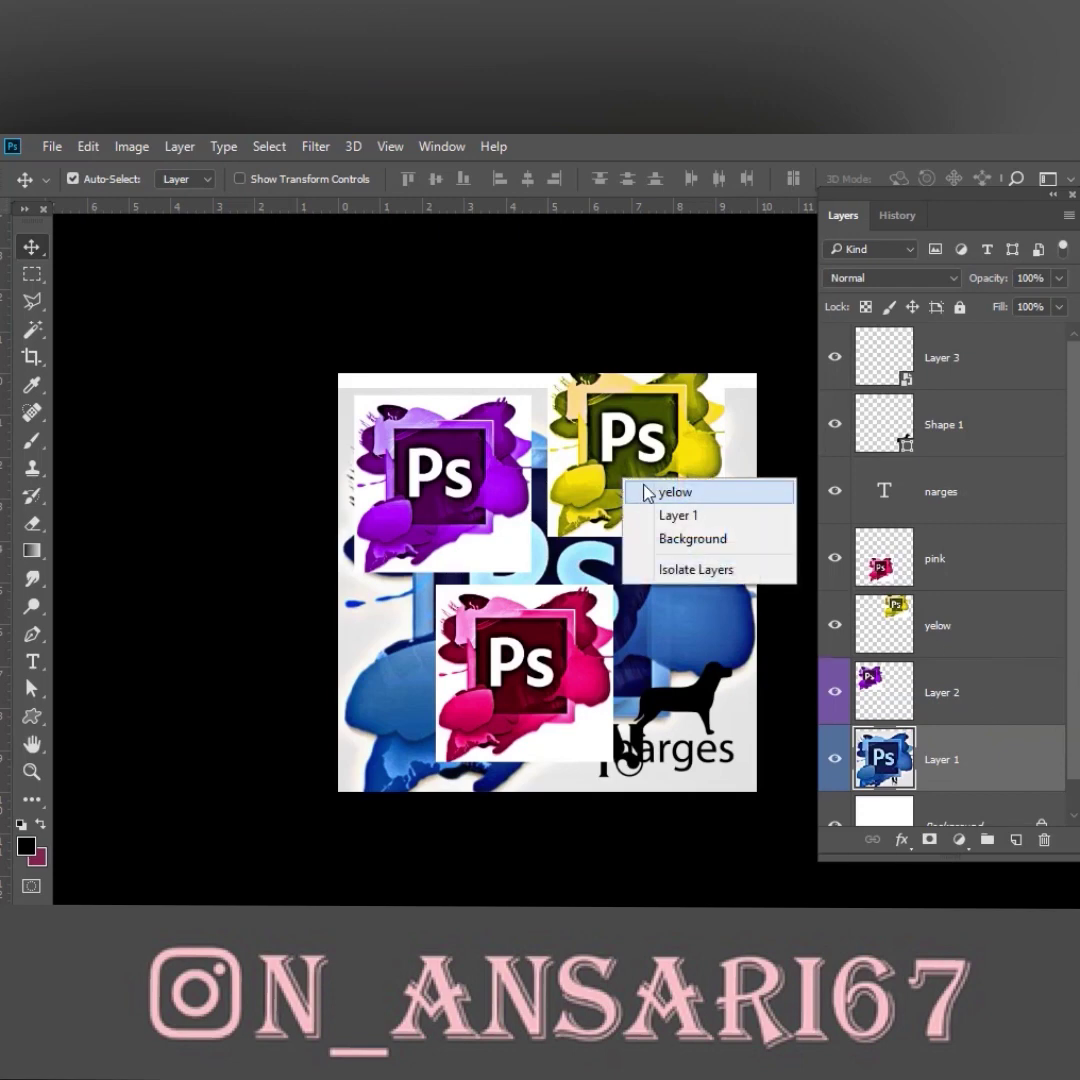
click(667, 493)
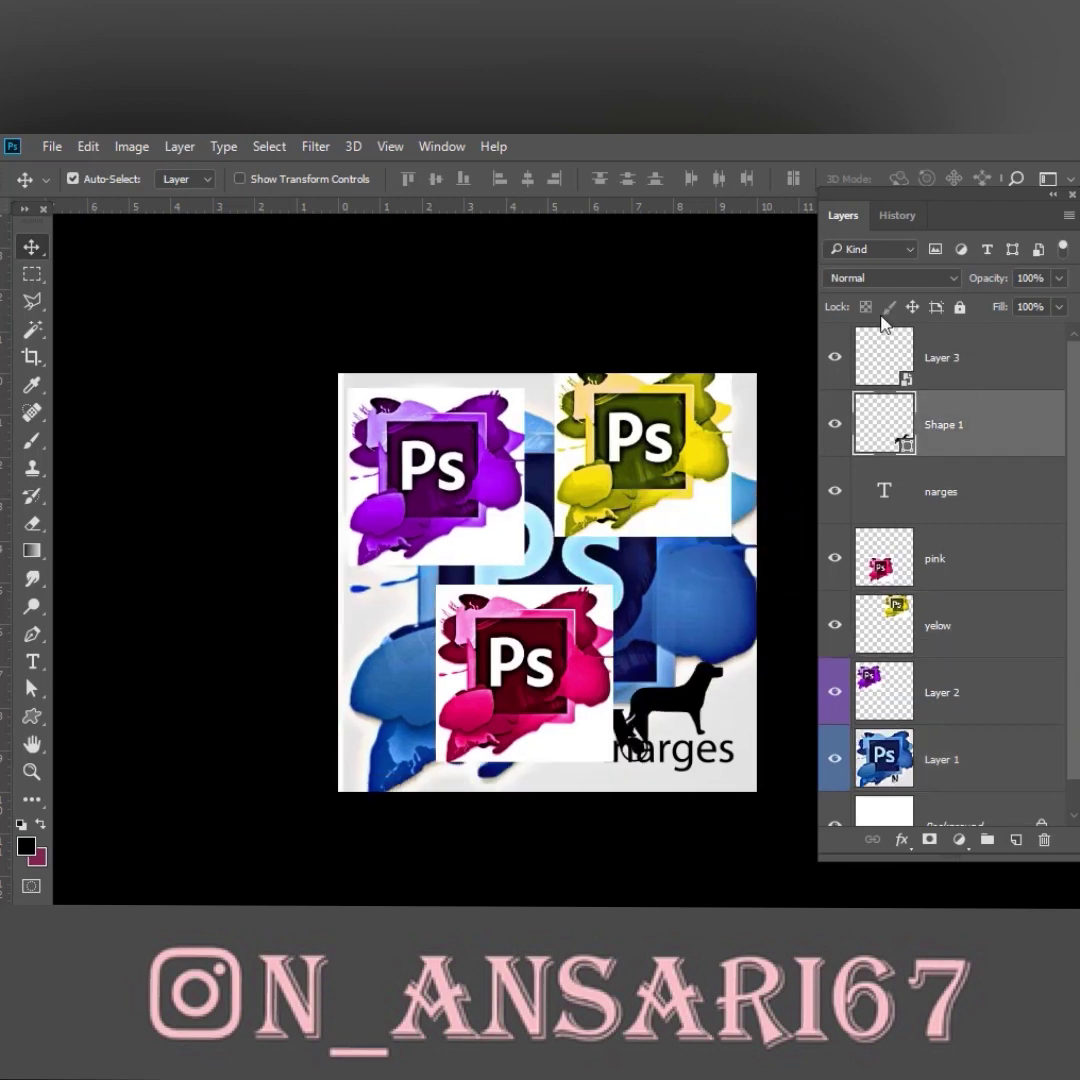
Filter the layer list by Name using "yelo", and clear the search text.
click(866, 250)
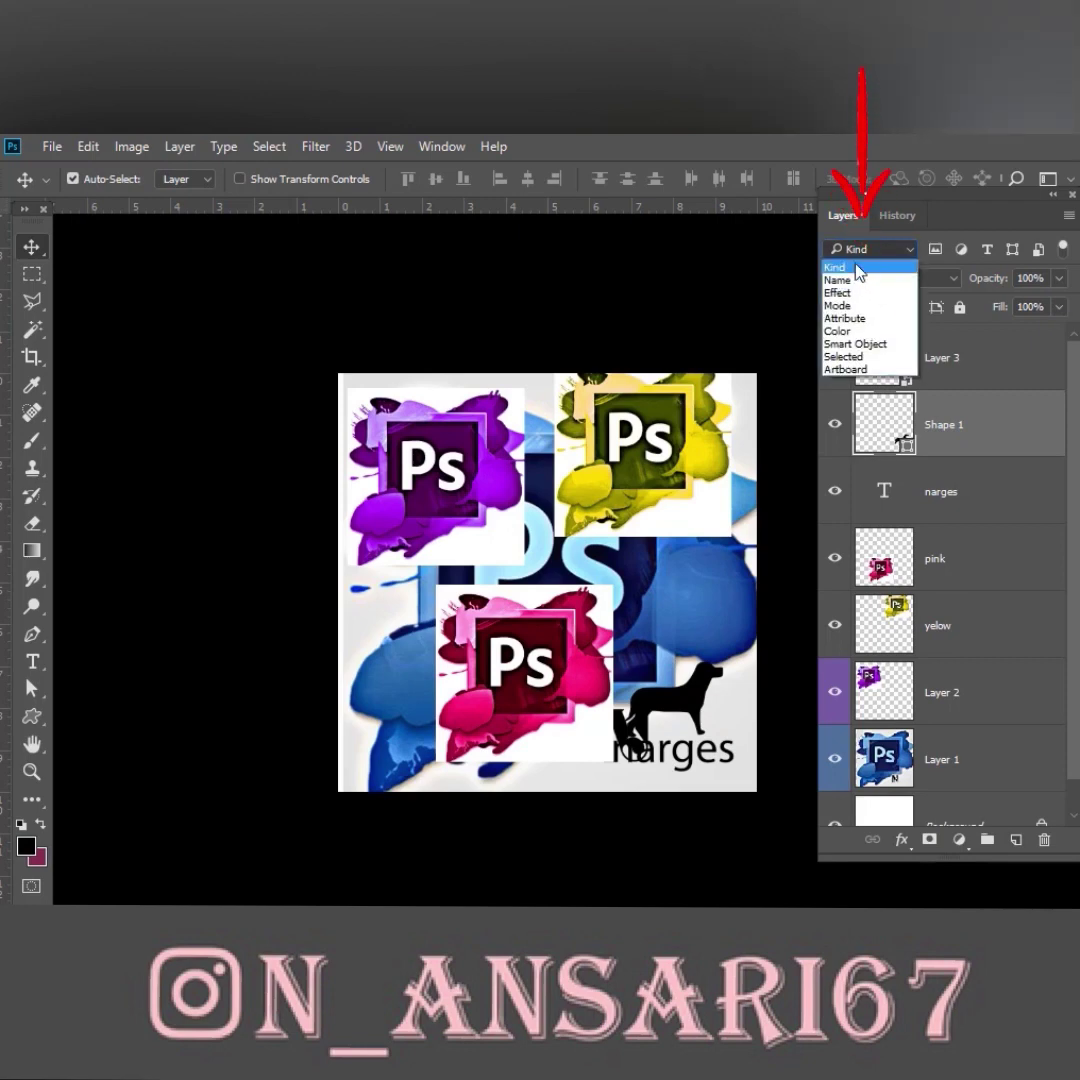
click(838, 280)
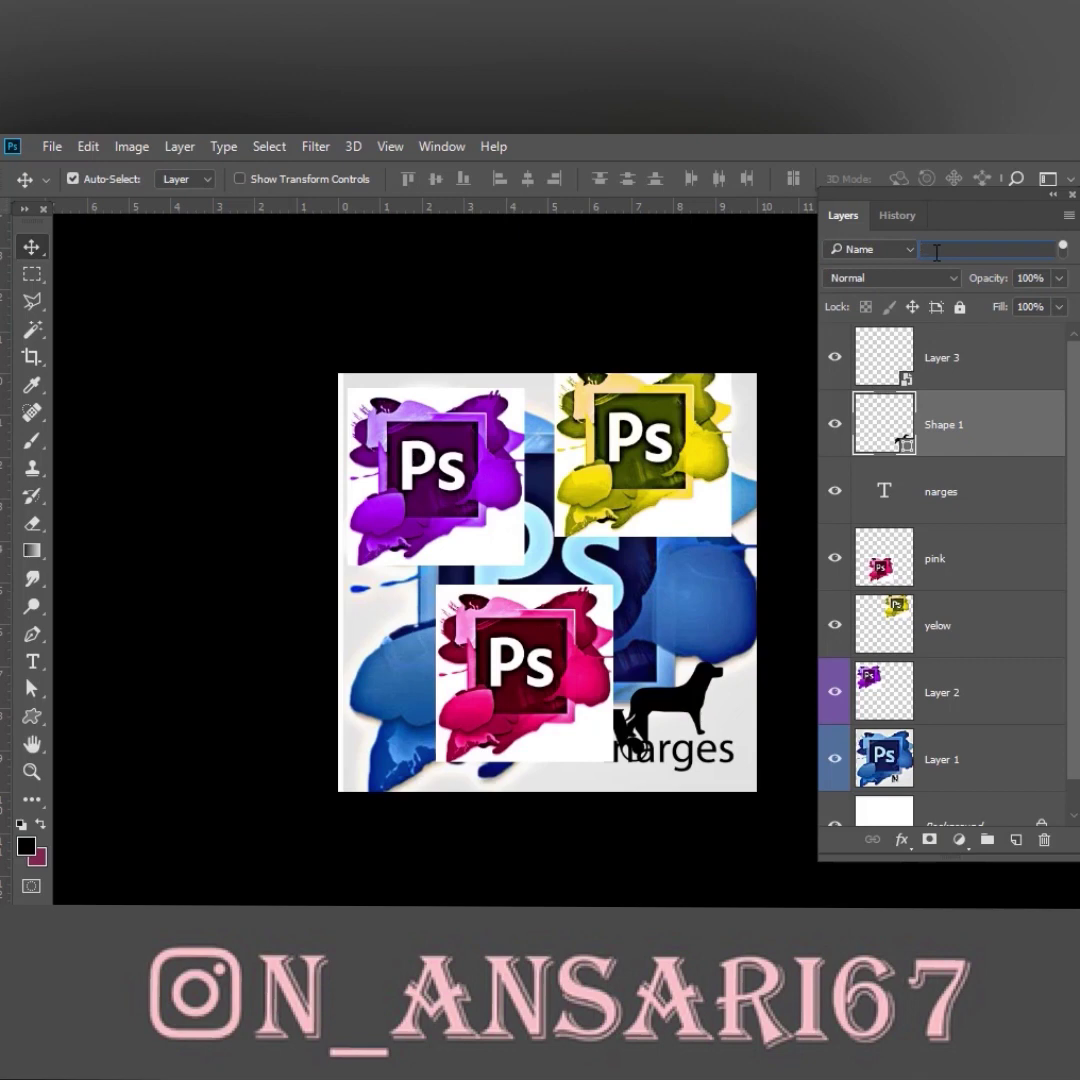
text(yelo)
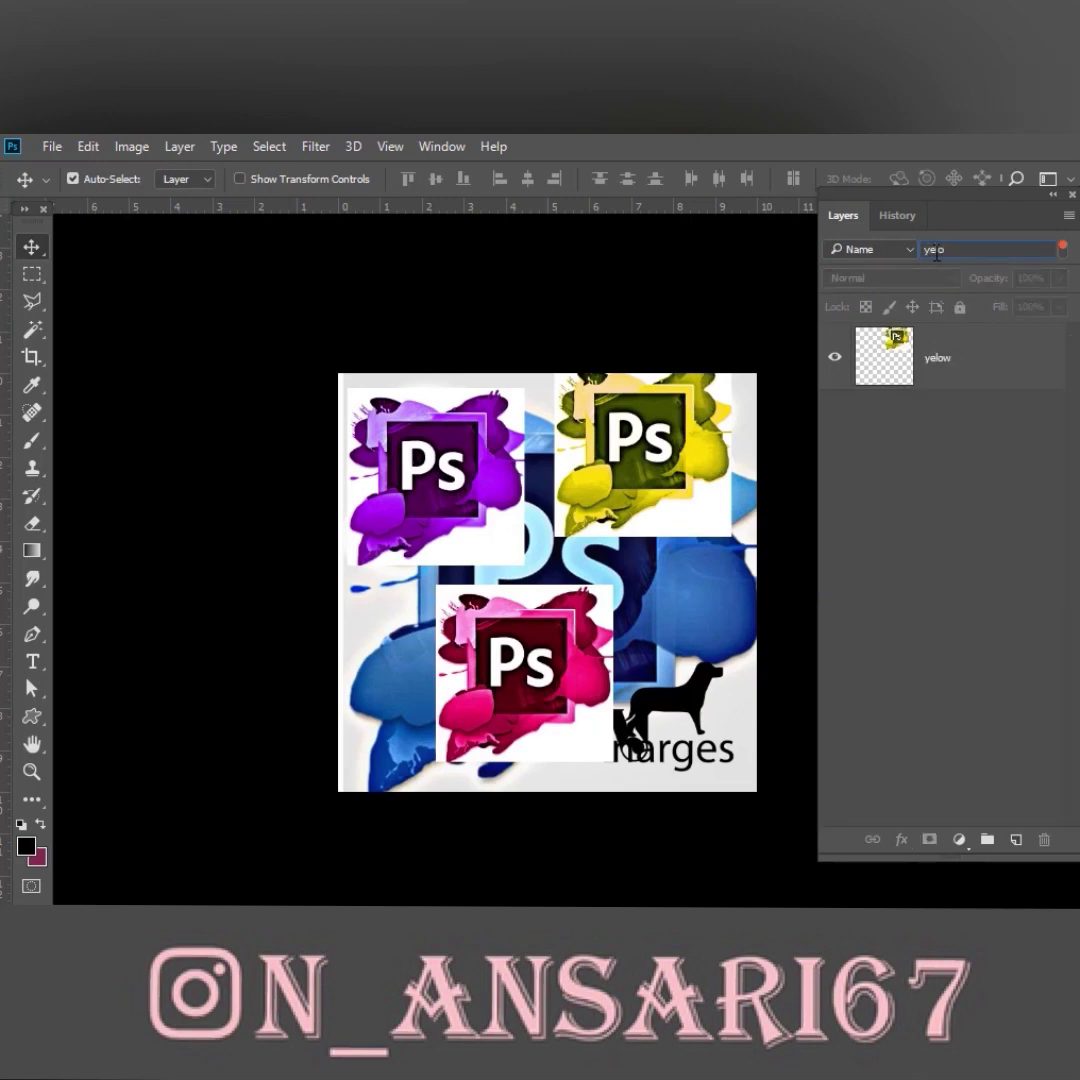
key(BackSpace)
key(BackSpace)
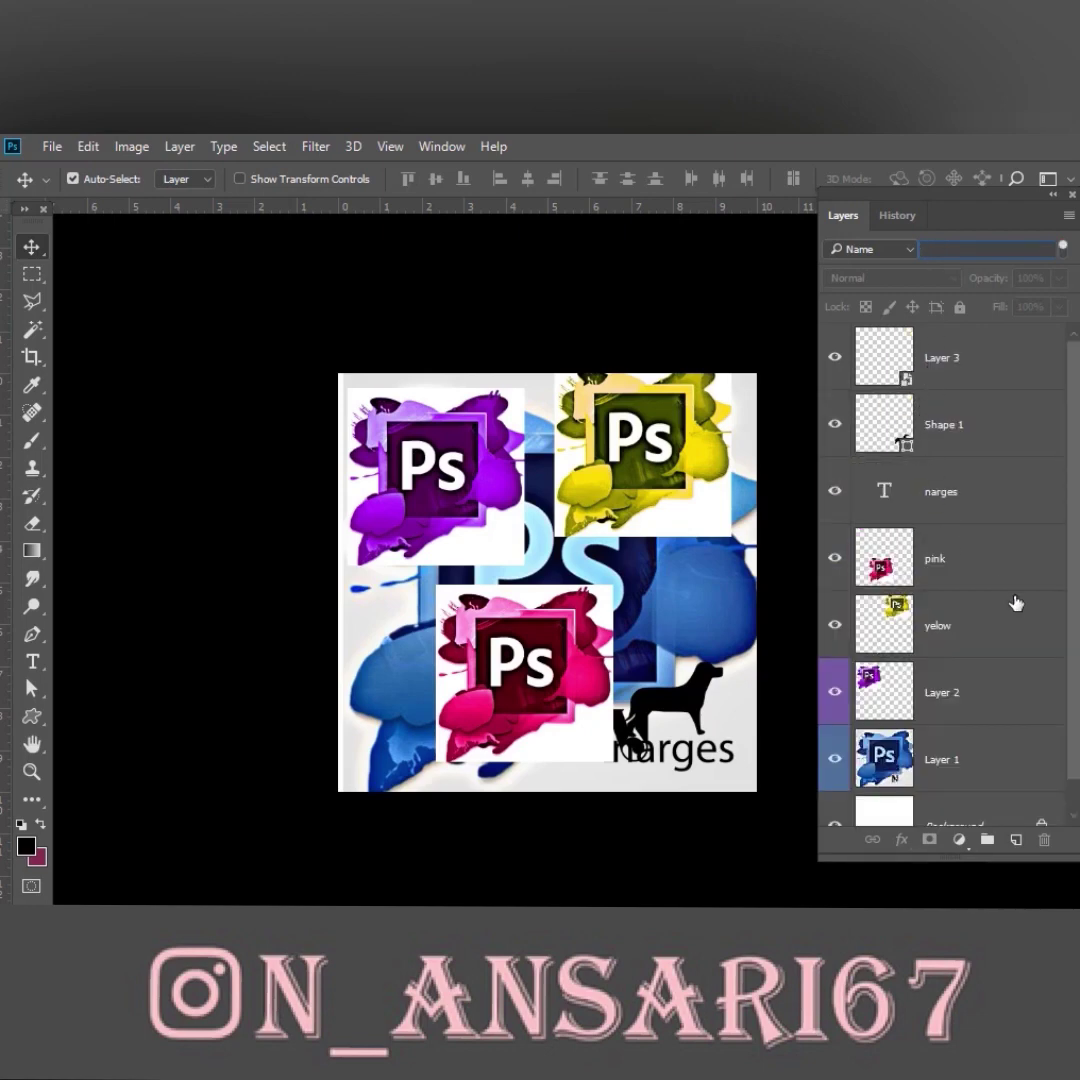
Filter the layer list by Color, first showing Violet-labelled layers and then those labelled None.
click(906, 252)
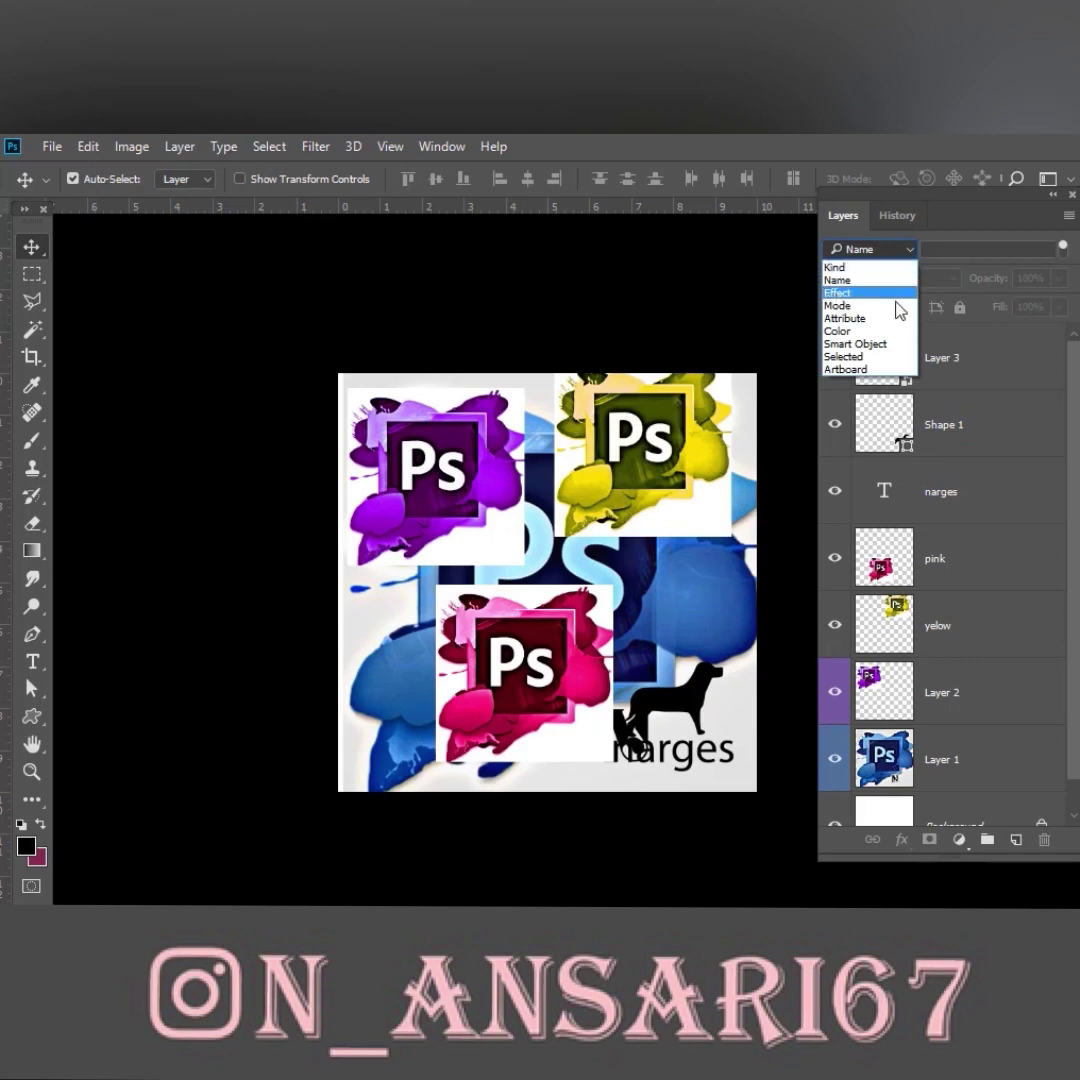
click(840, 331)
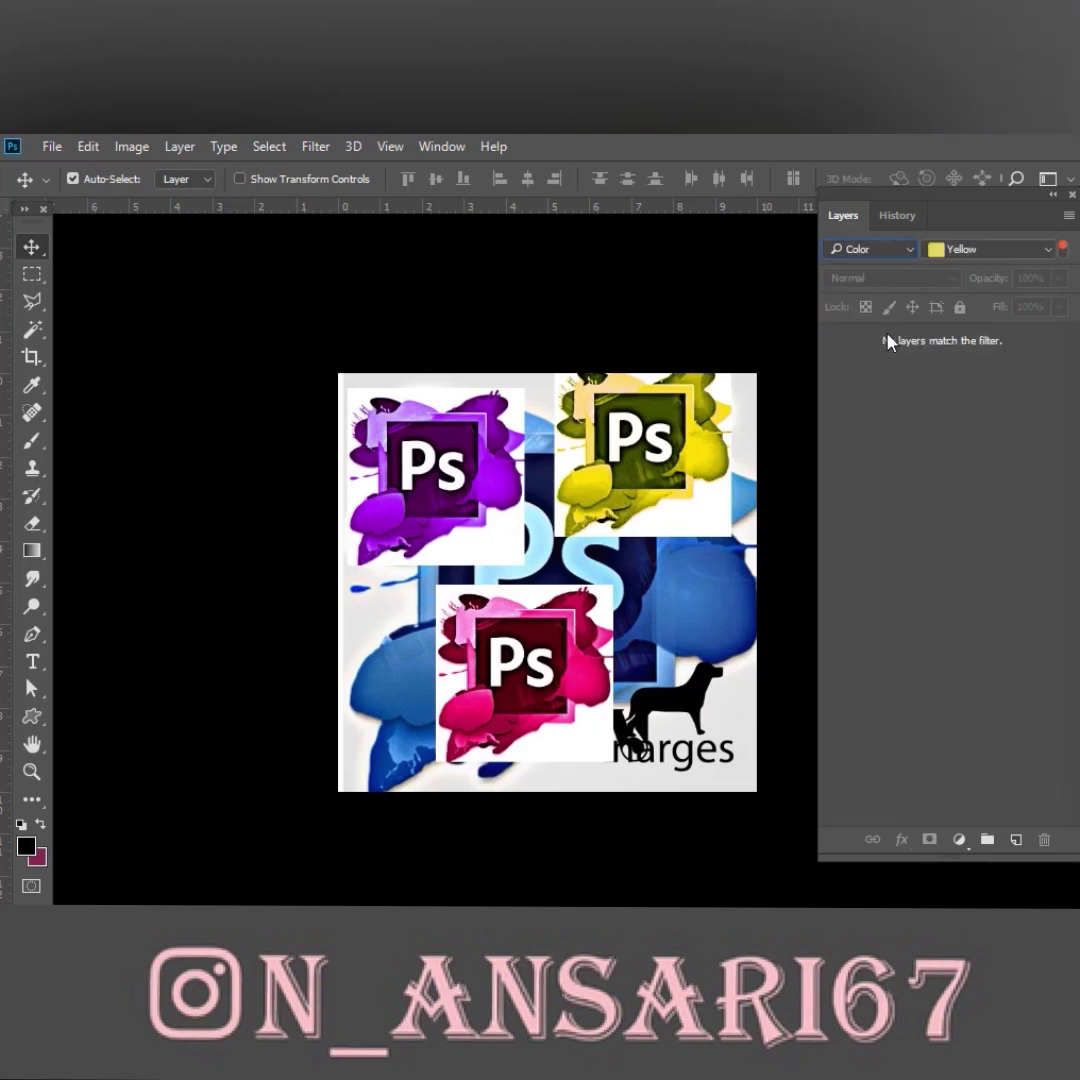
click(964, 249)
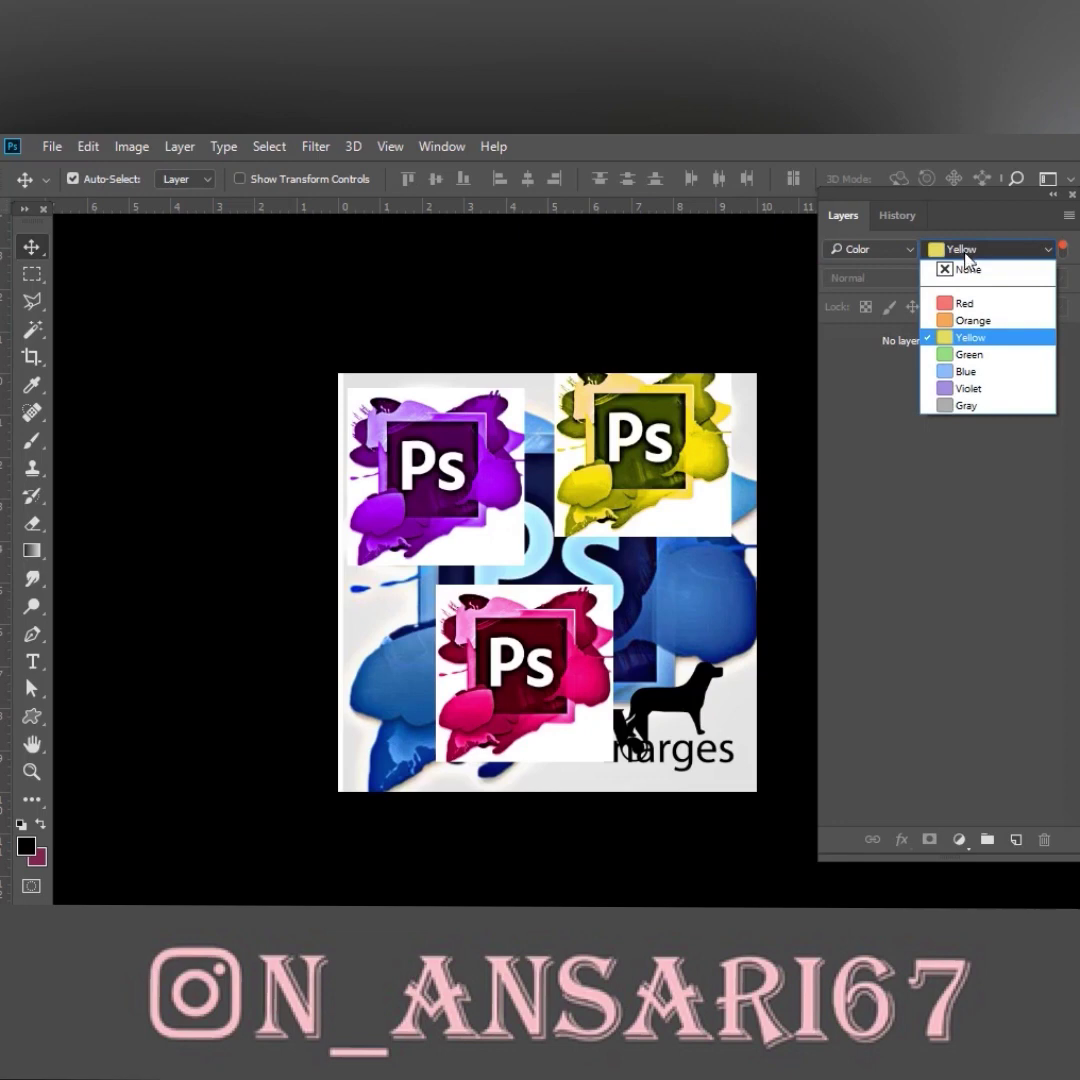
click(950, 388)
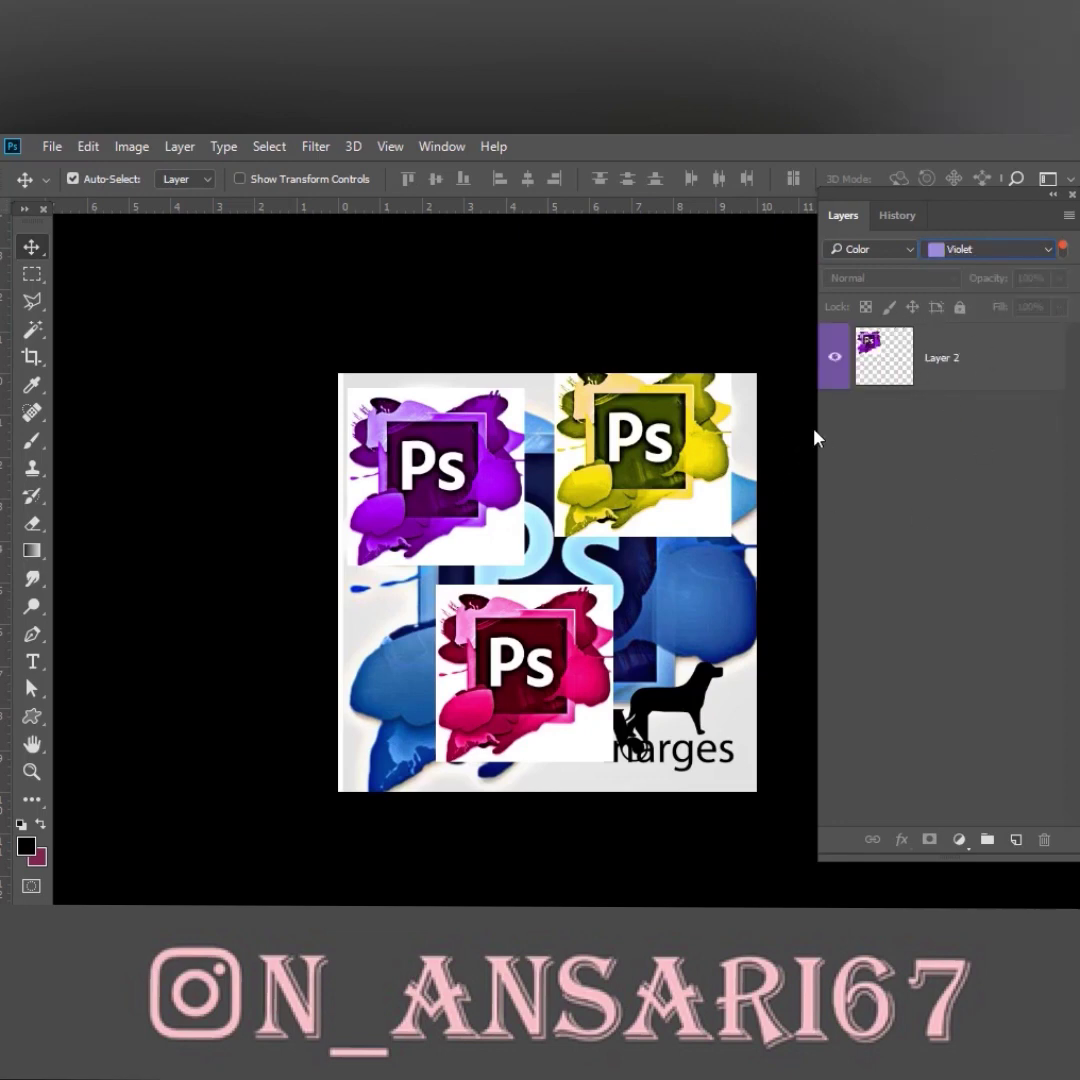
click(960, 249)
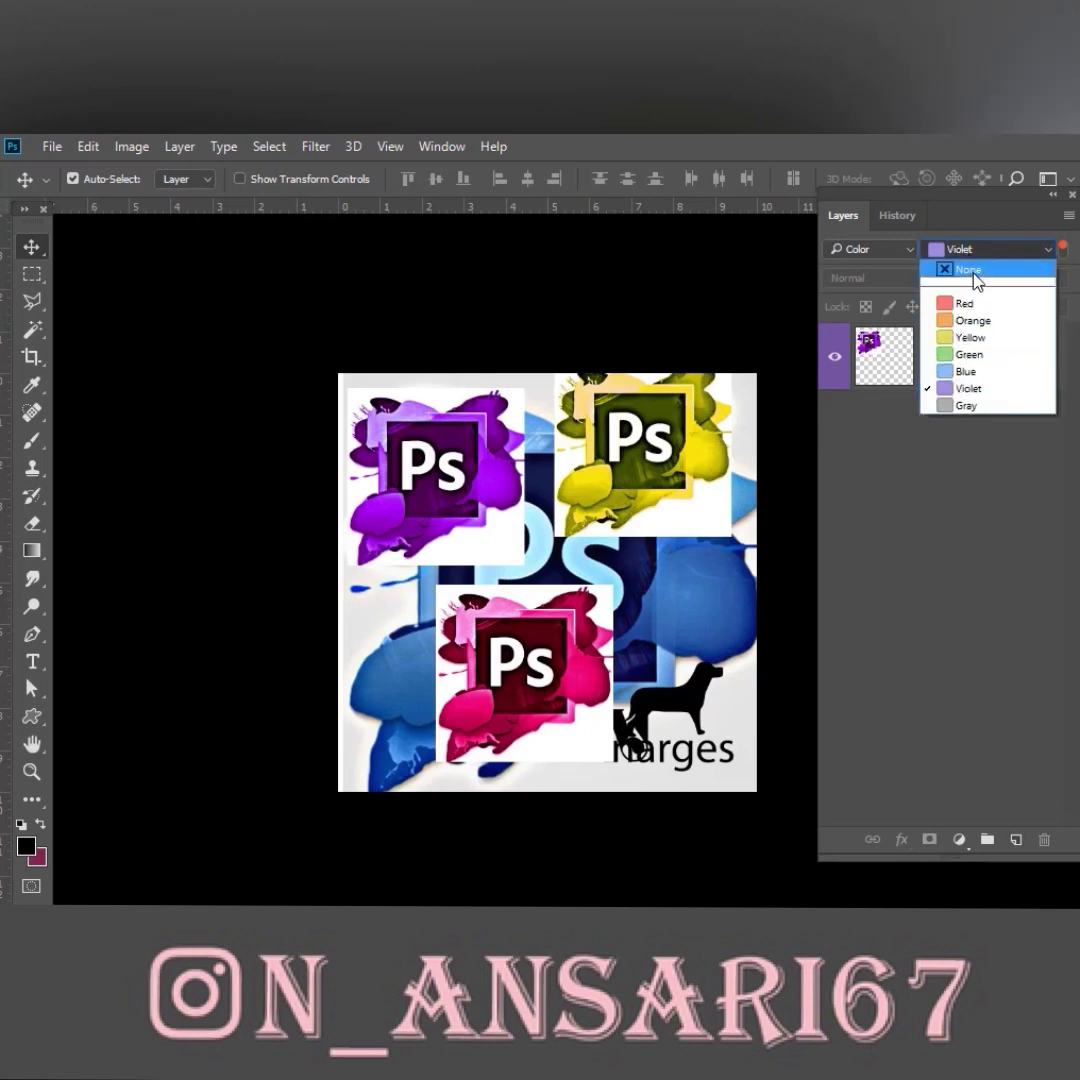
click(968, 270)
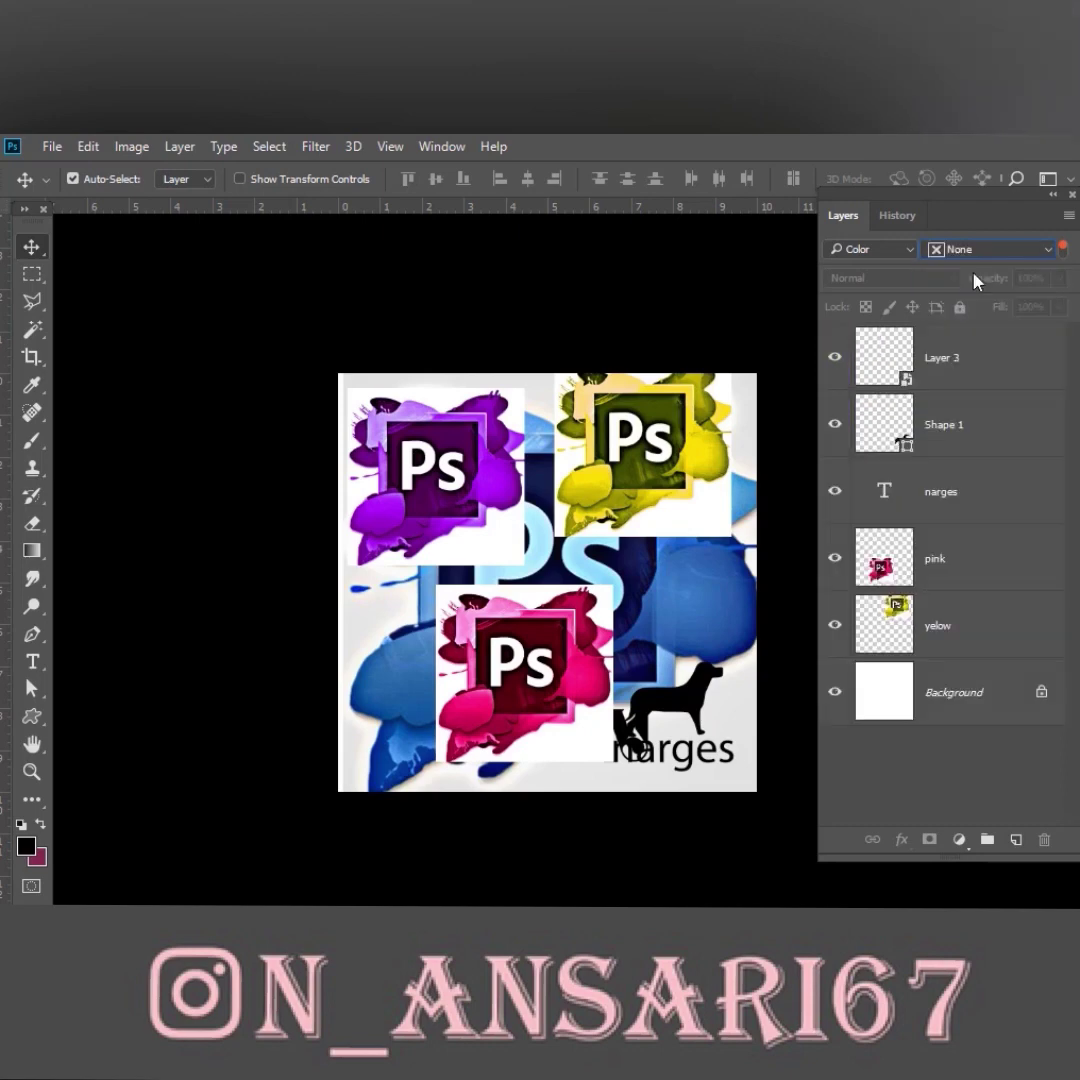
Switch the layer filter type through Smart Object, Mode and Selected, finishing on Kind.
click(895, 250)
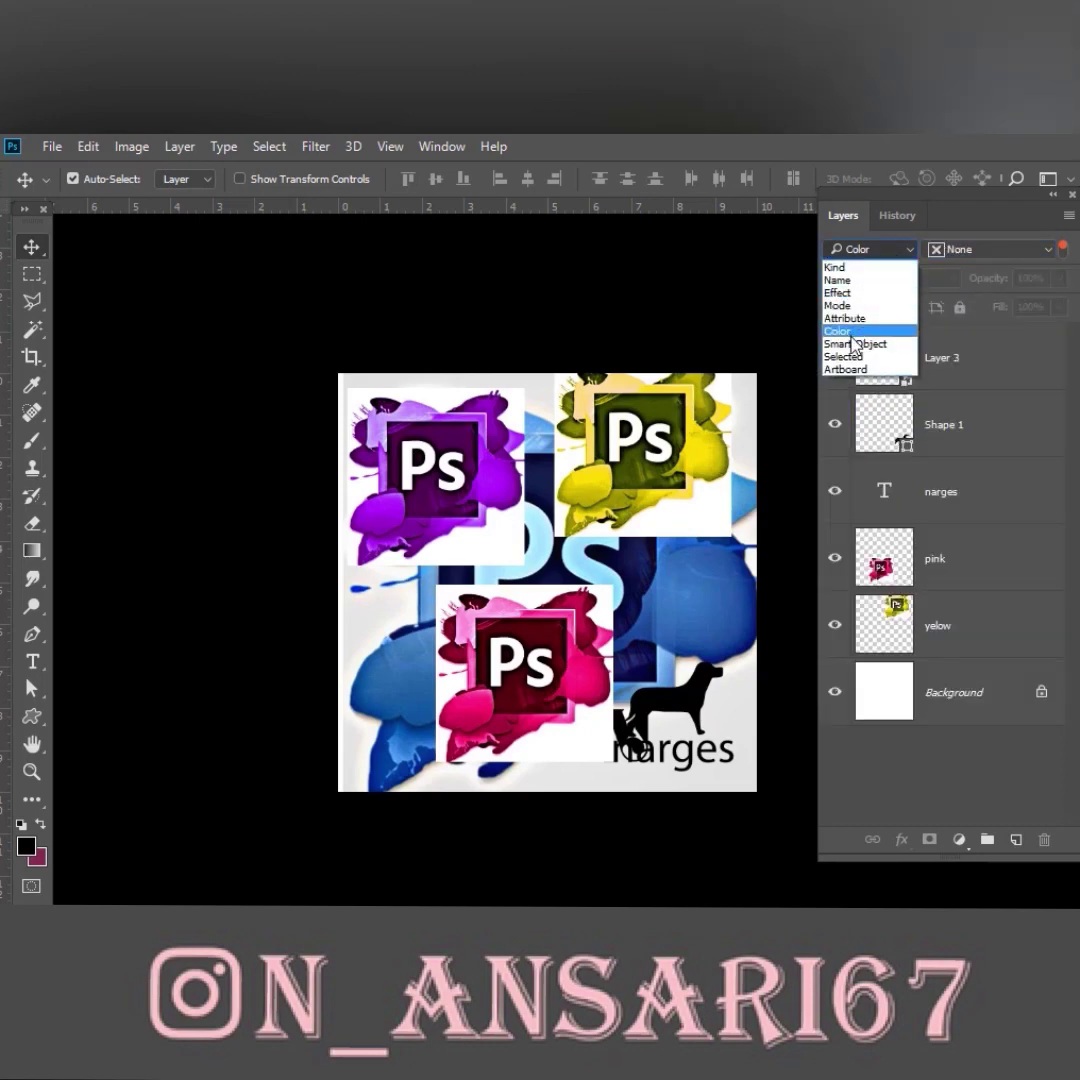
click(855, 344)
click(870, 249)
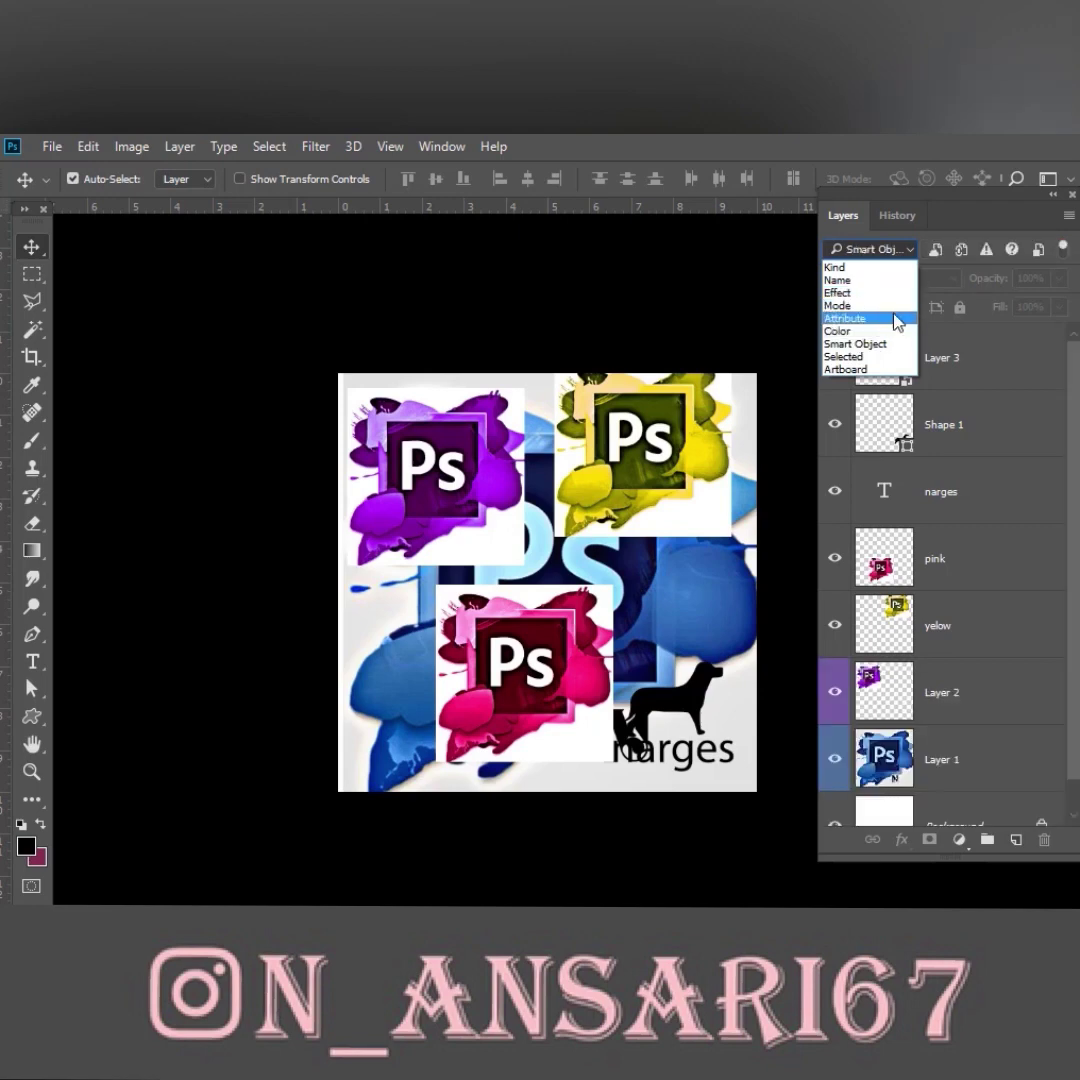
click(865, 305)
click(870, 249)
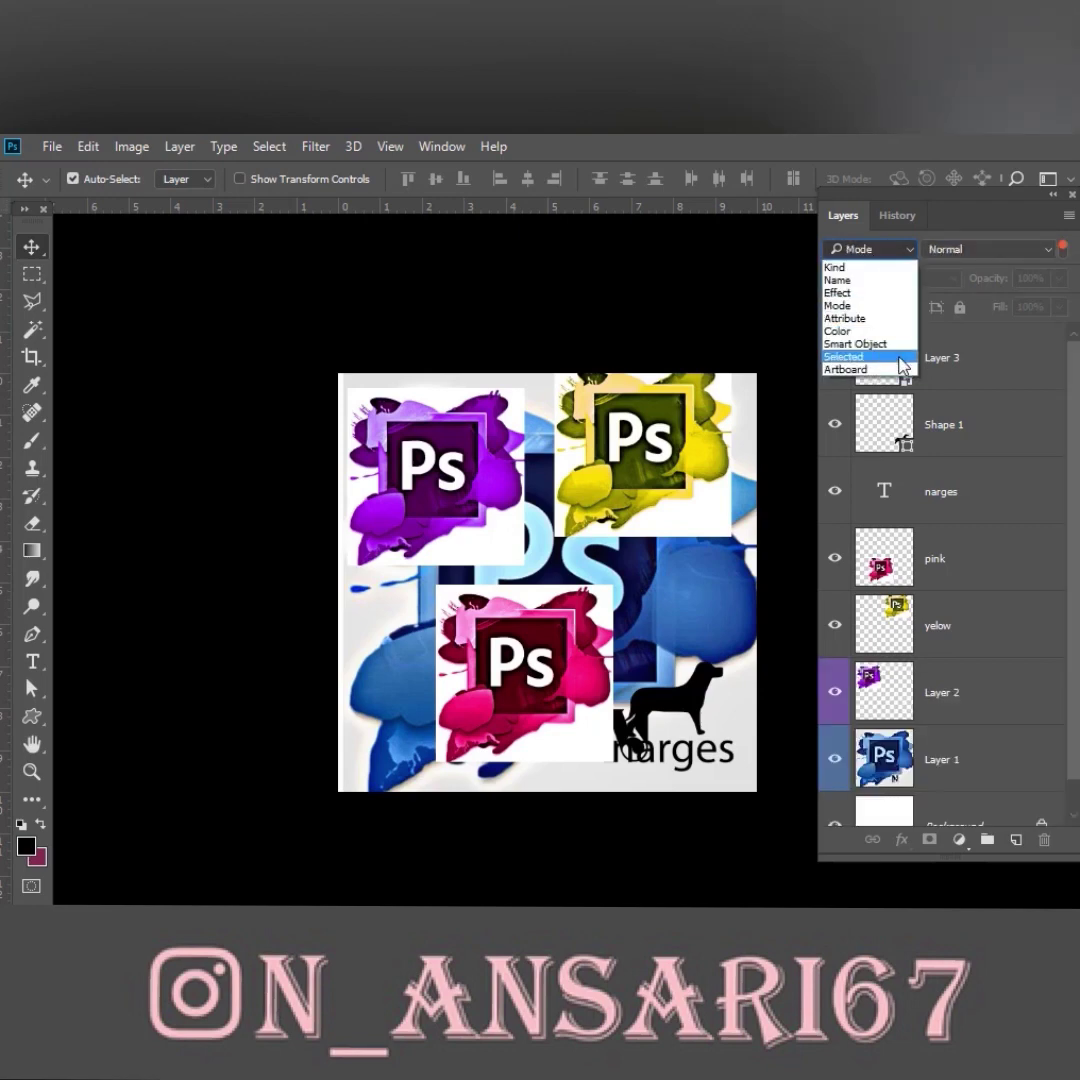
click(899, 357)
click(880, 249)
click(885, 267)
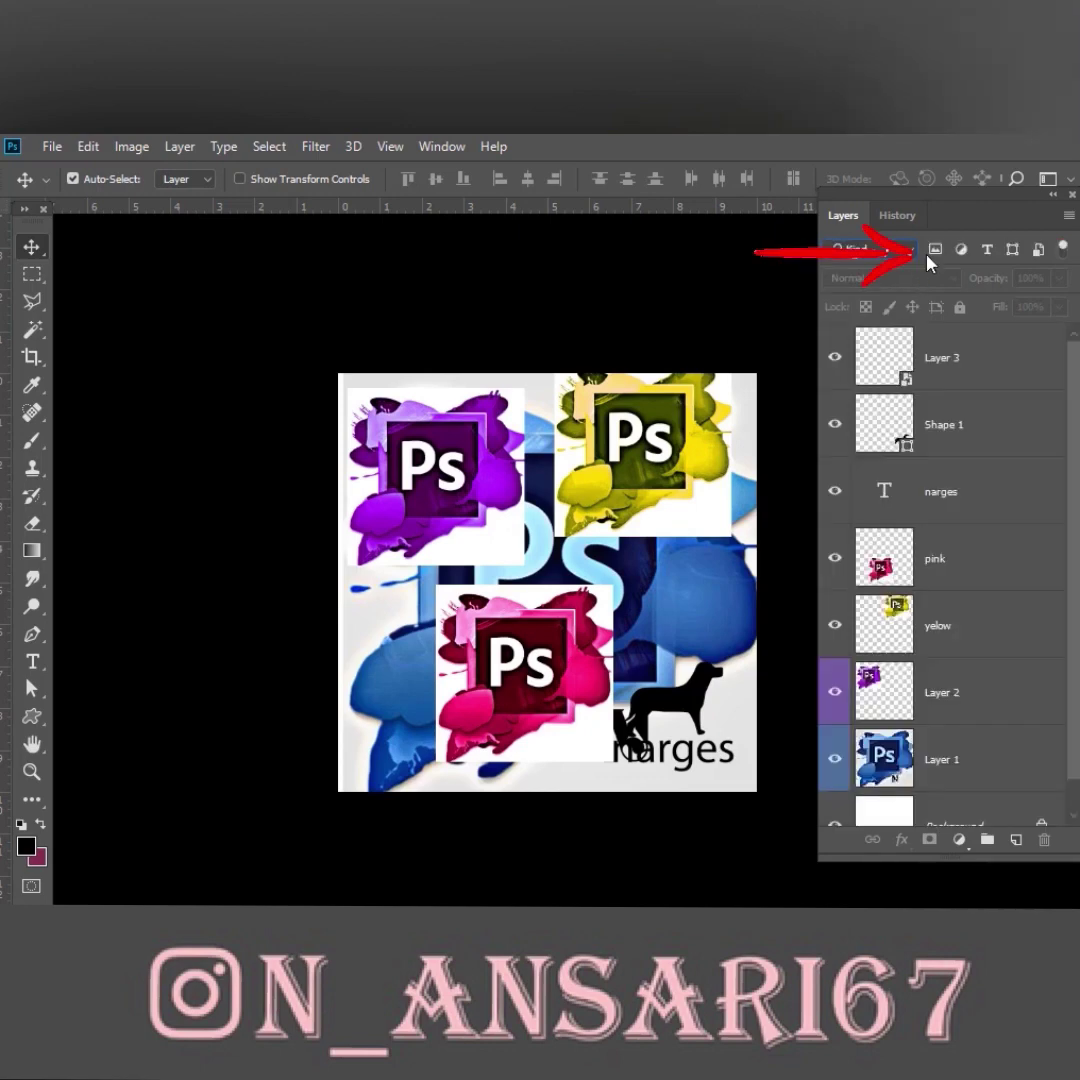
Turn on the Kind filters for type, pixel, shape and smart object layers one after another.
click(986, 251)
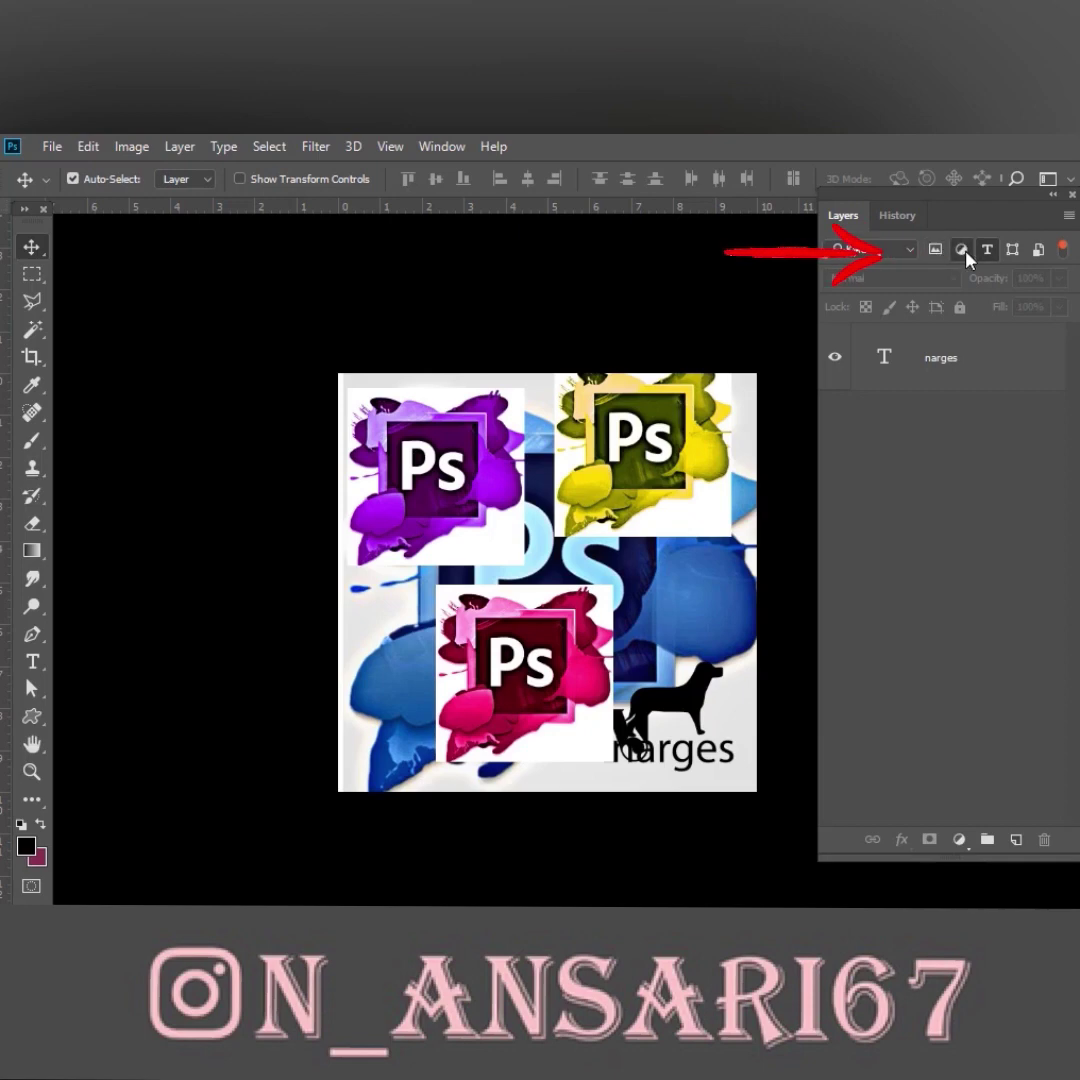
click(936, 252)
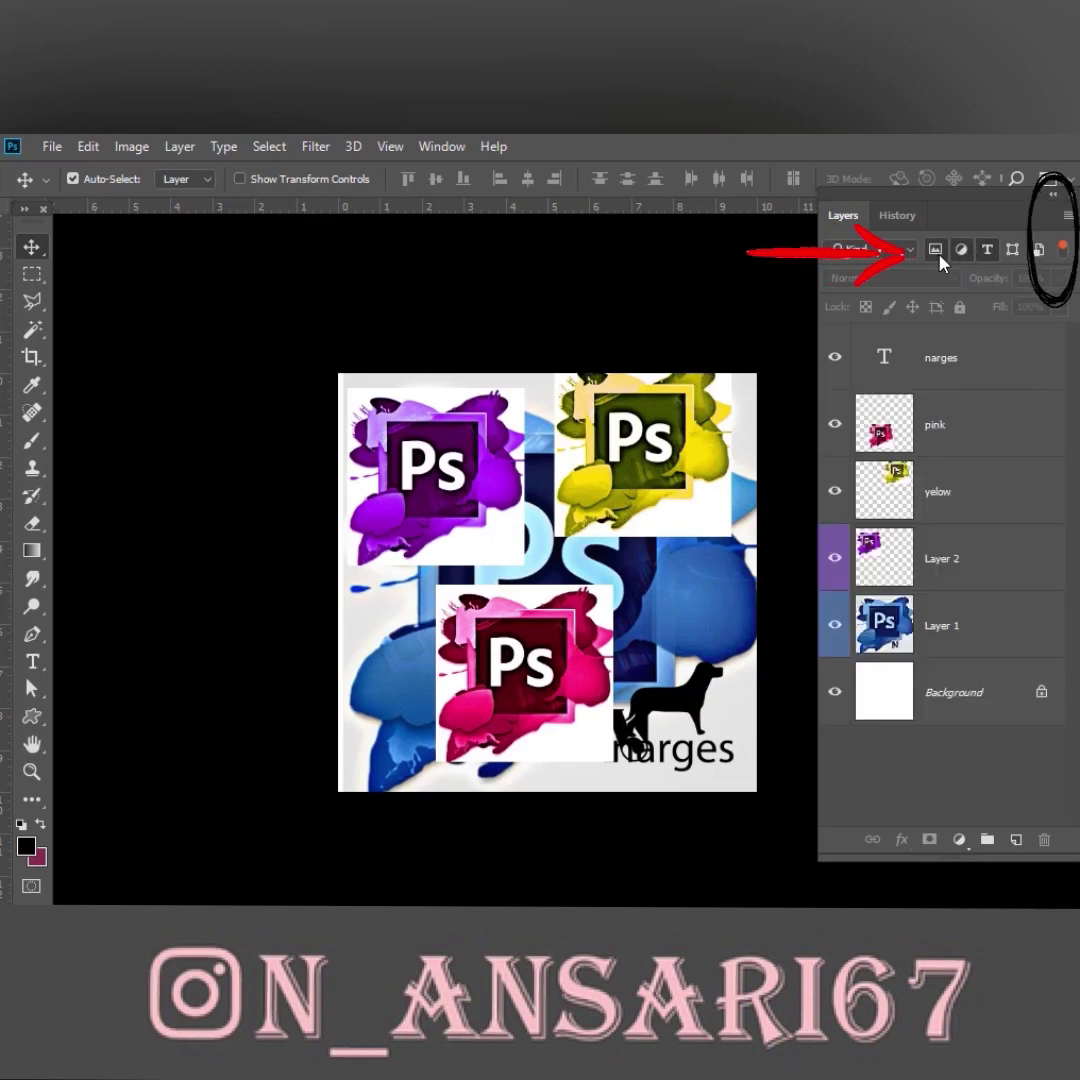
click(1011, 251)
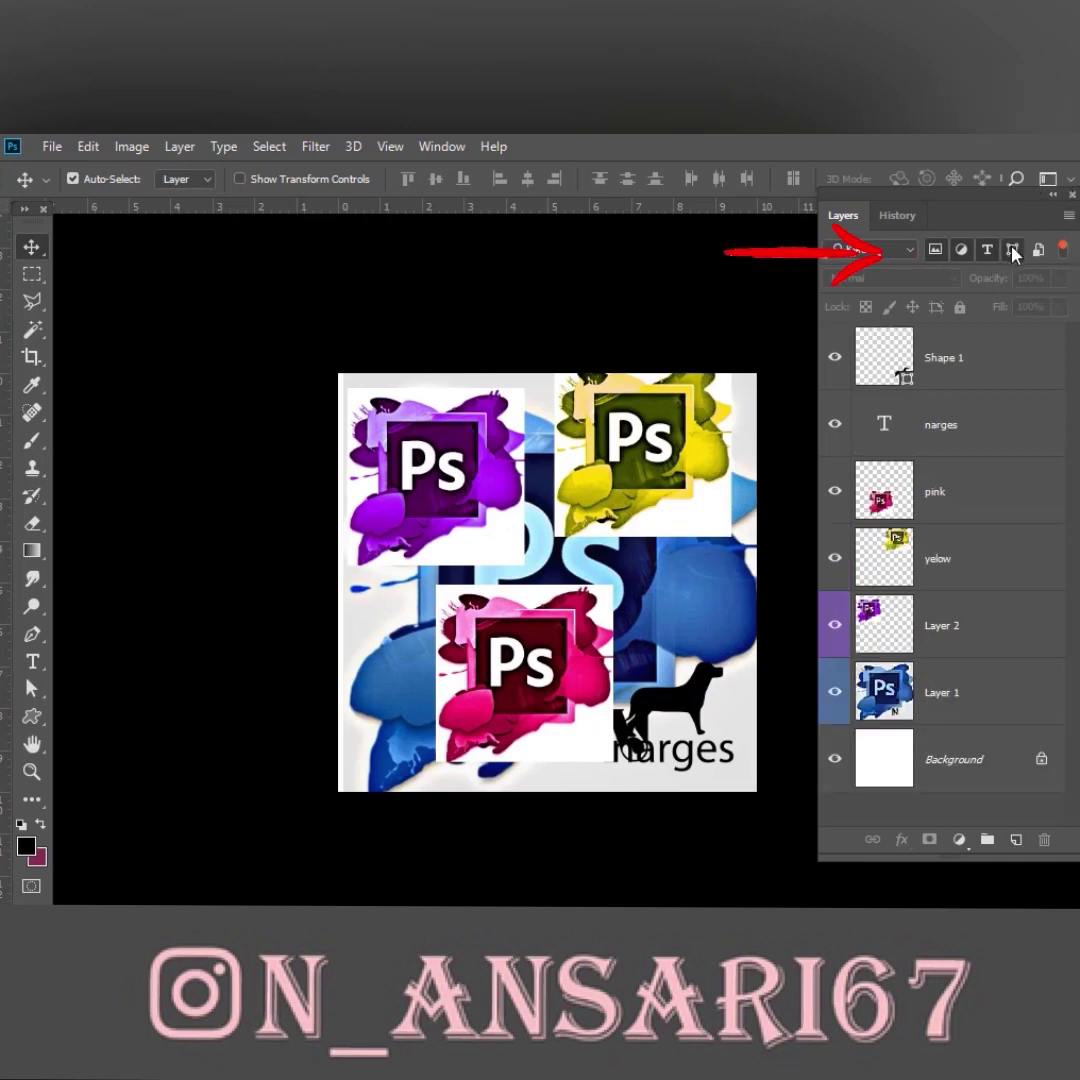
click(1039, 252)
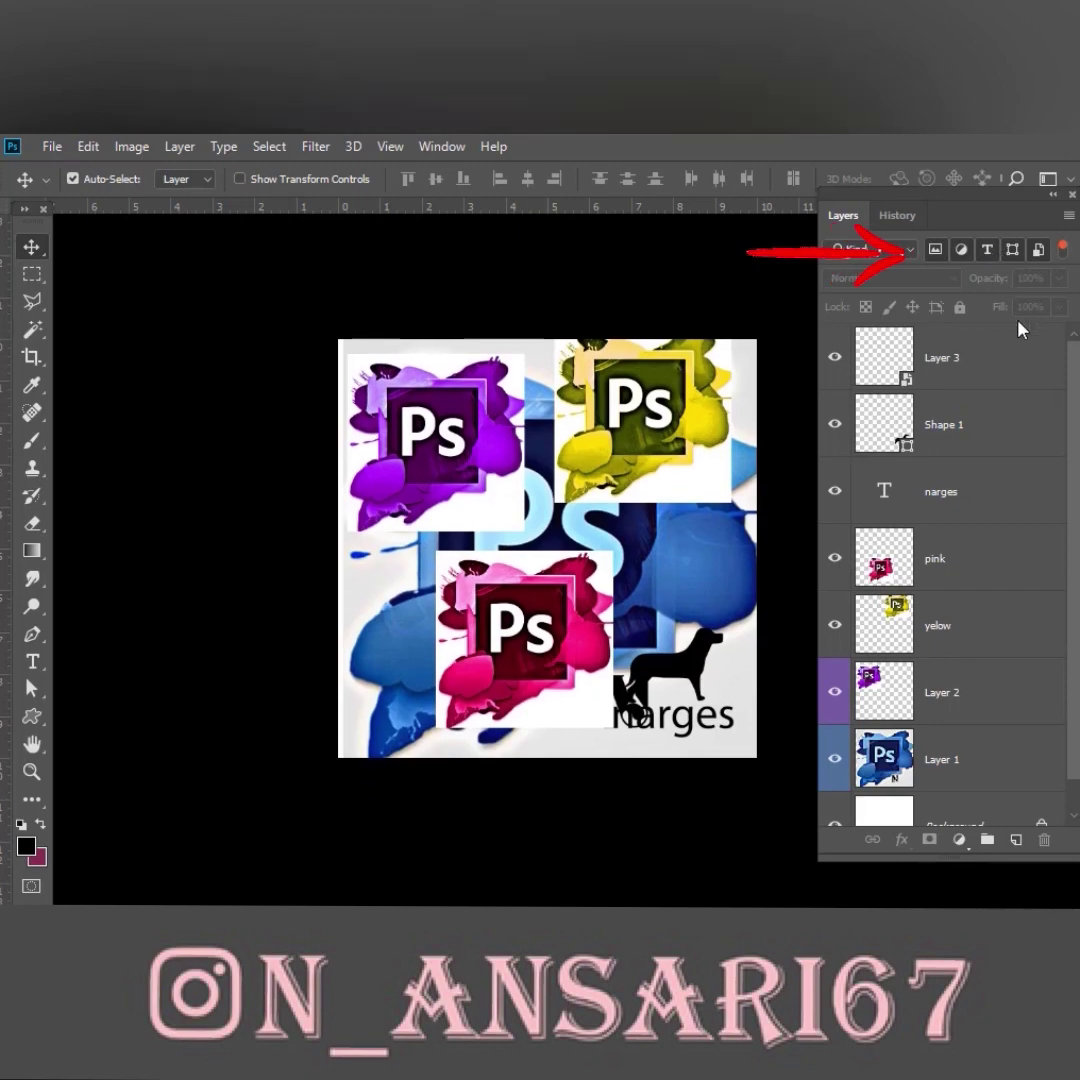
Set the Layers panel's thumbnail size to the smallest thumbnail in Layers Panel Options.
click(1066, 215)
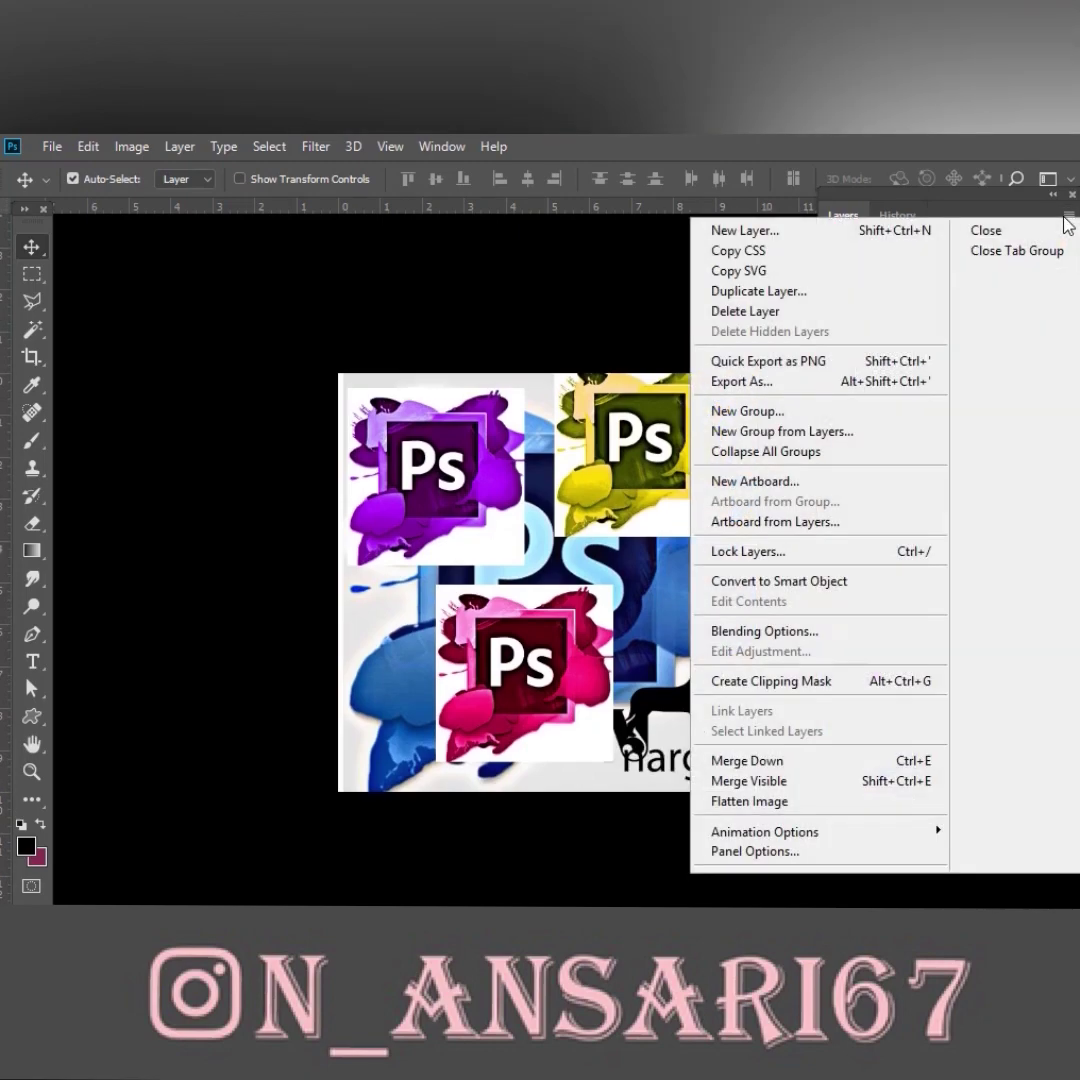
click(911, 851)
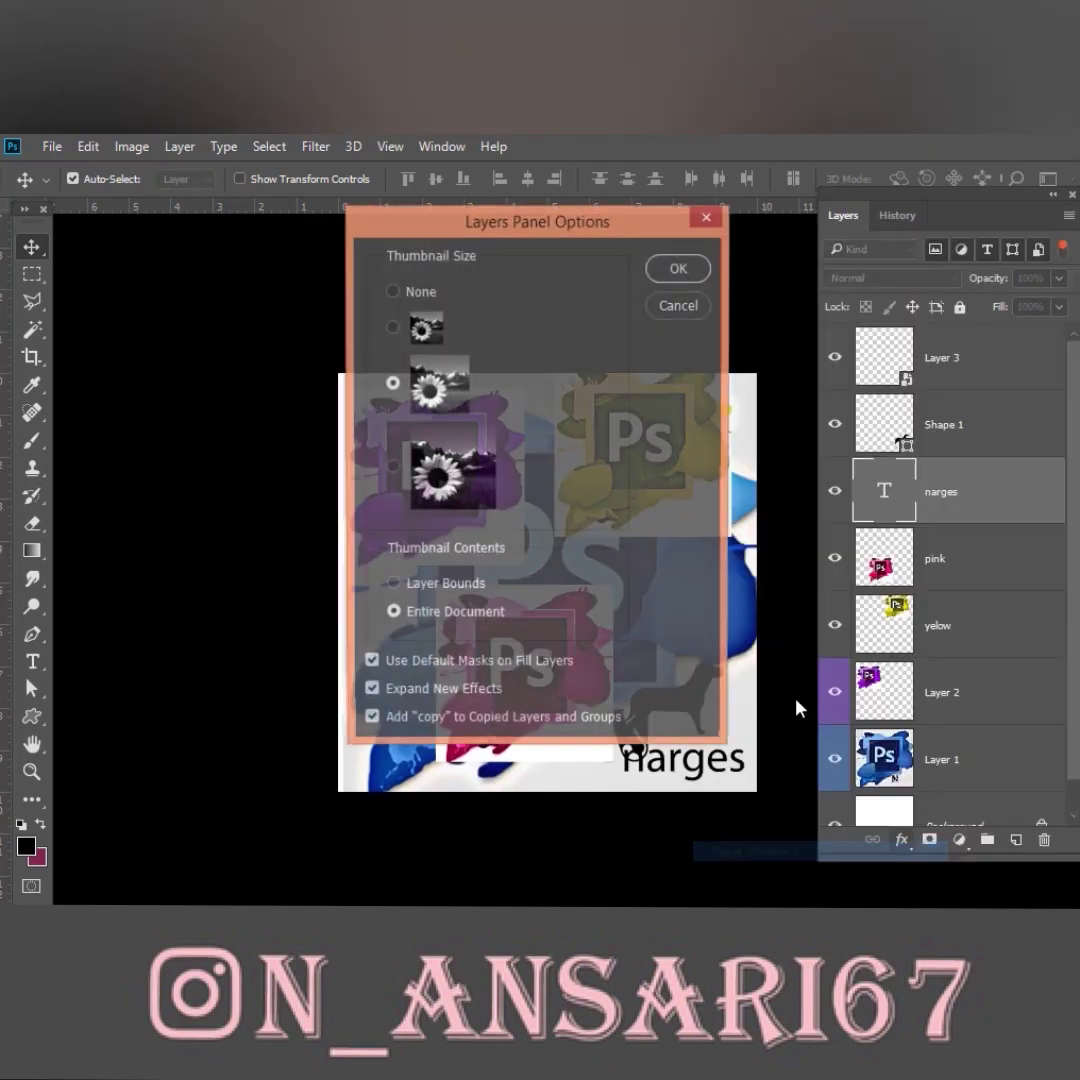
drag(629, 245, 456, 213)
click(251, 303)
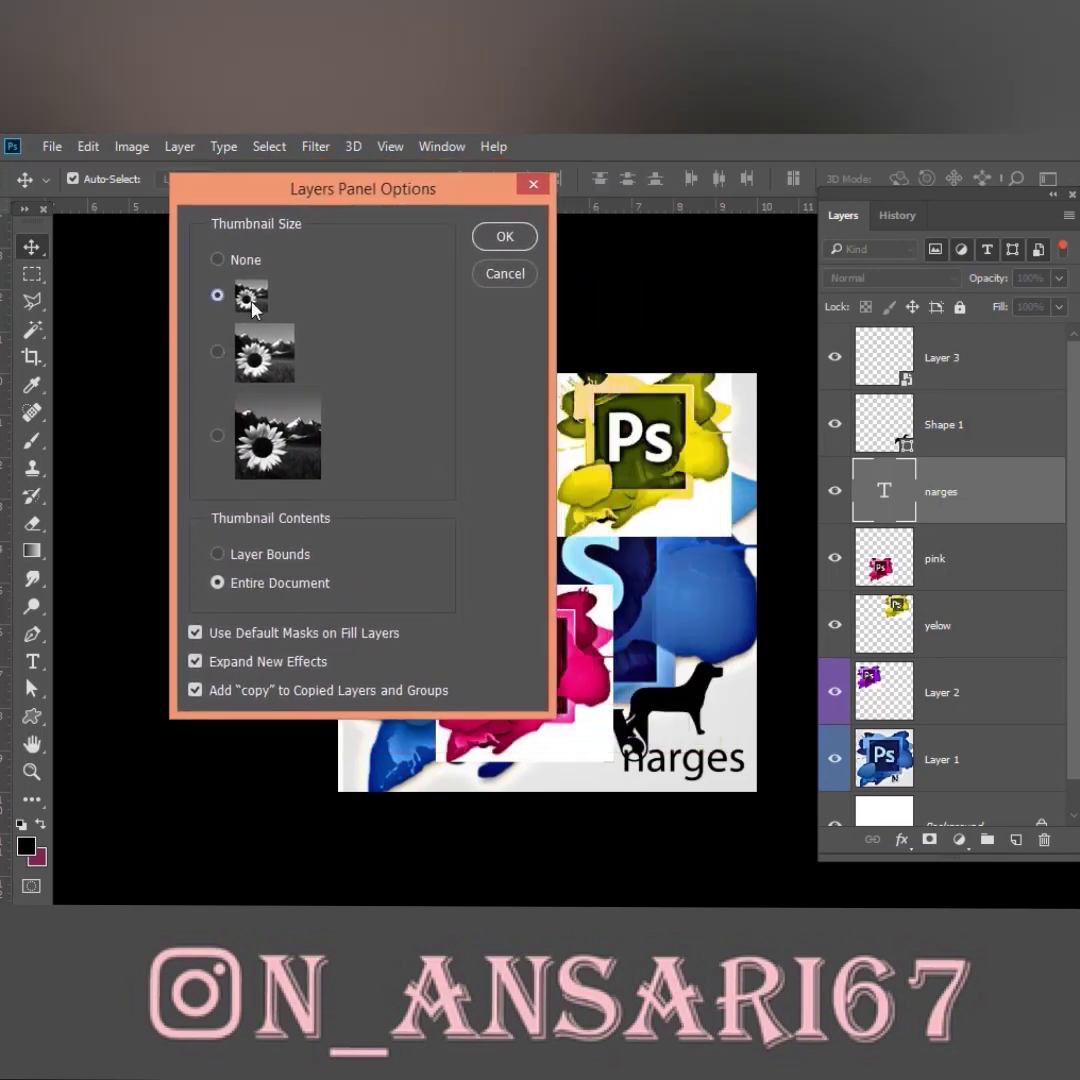
click(511, 236)
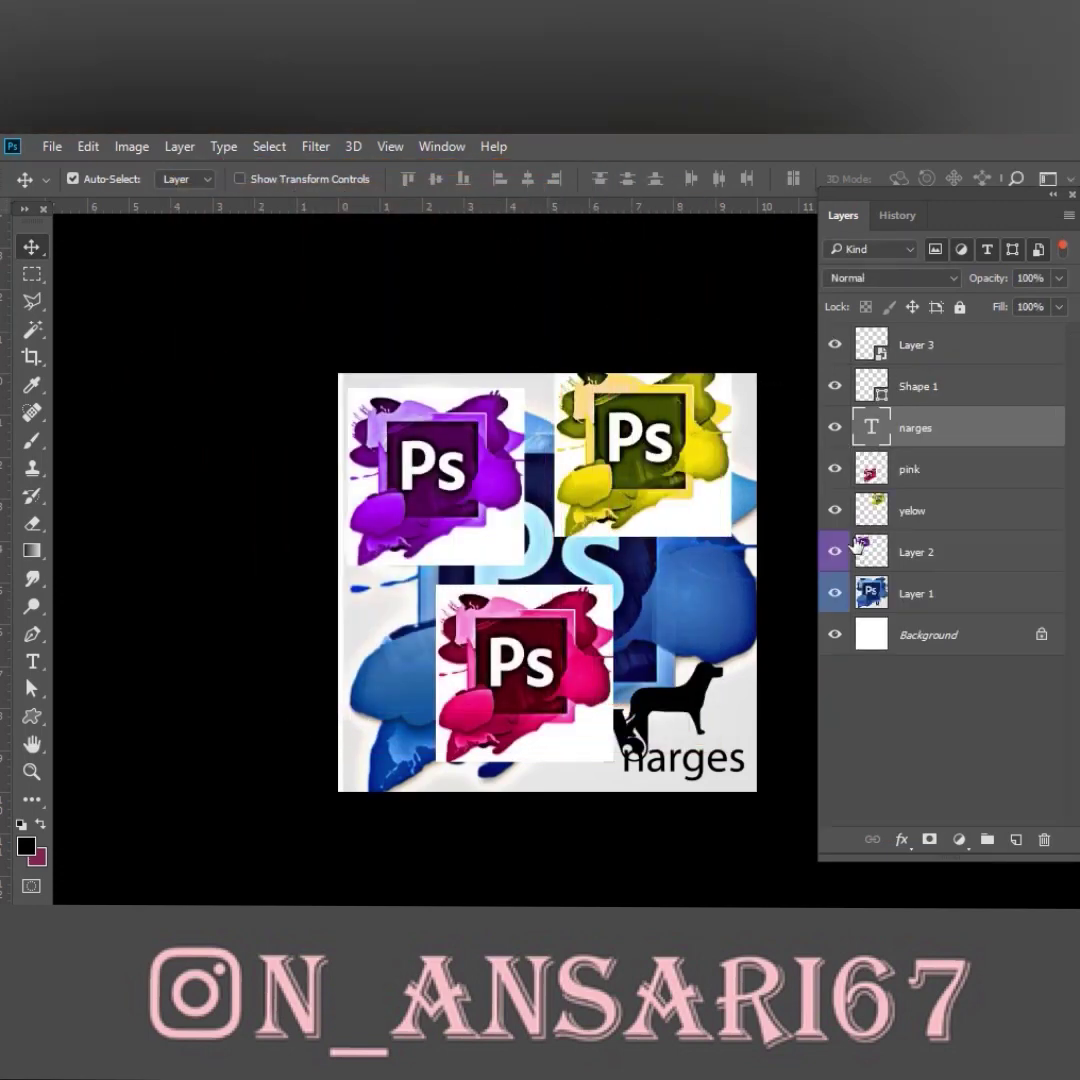
Set the Layers panel's thumbnail size to the largest thumbnail in Layers Panel Options.
click(1068, 216)
click(871, 858)
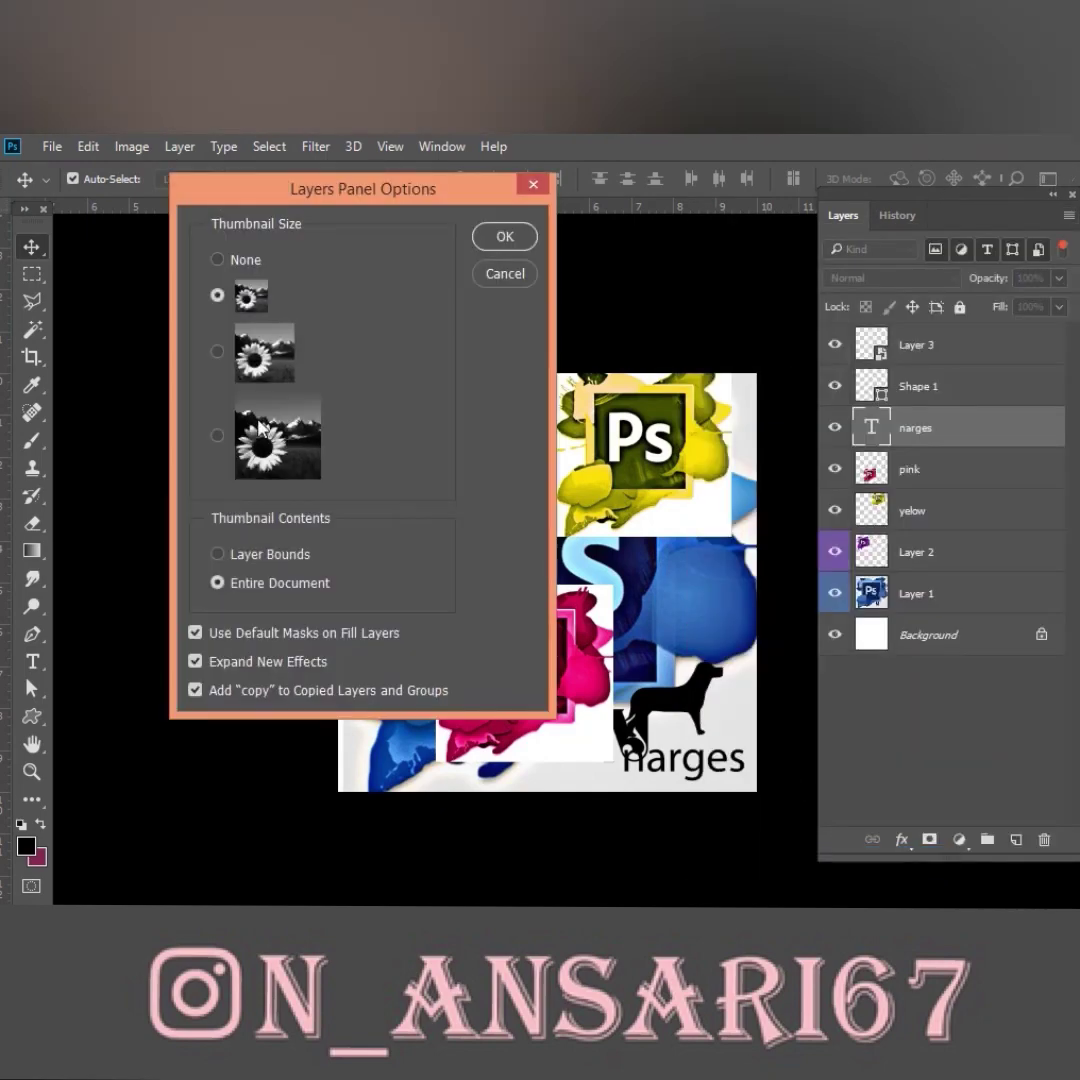
click(512, 240)
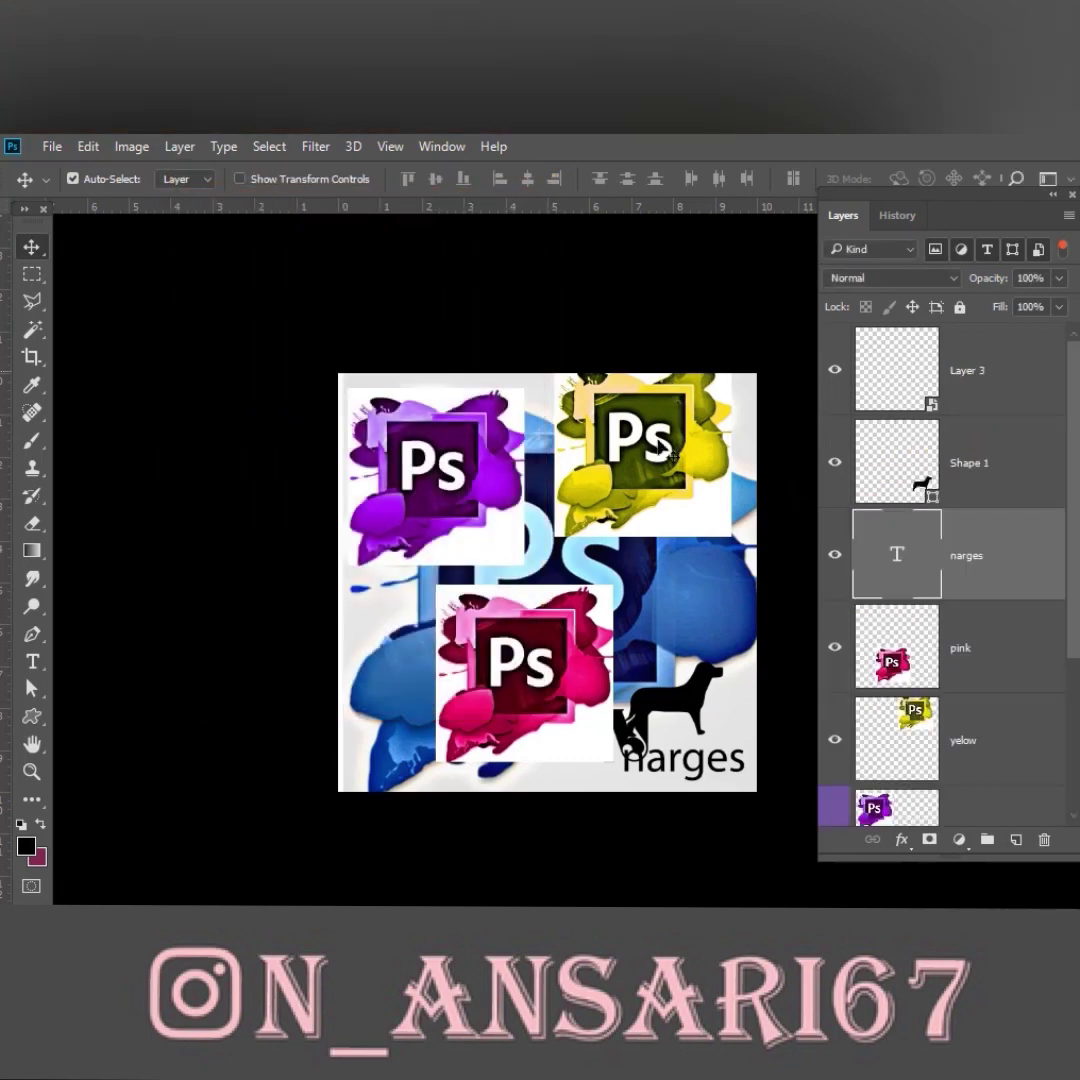
Move the "yelow" layer up the stack to sit directly above the text layer.
scroll(672, 455, down, 2)
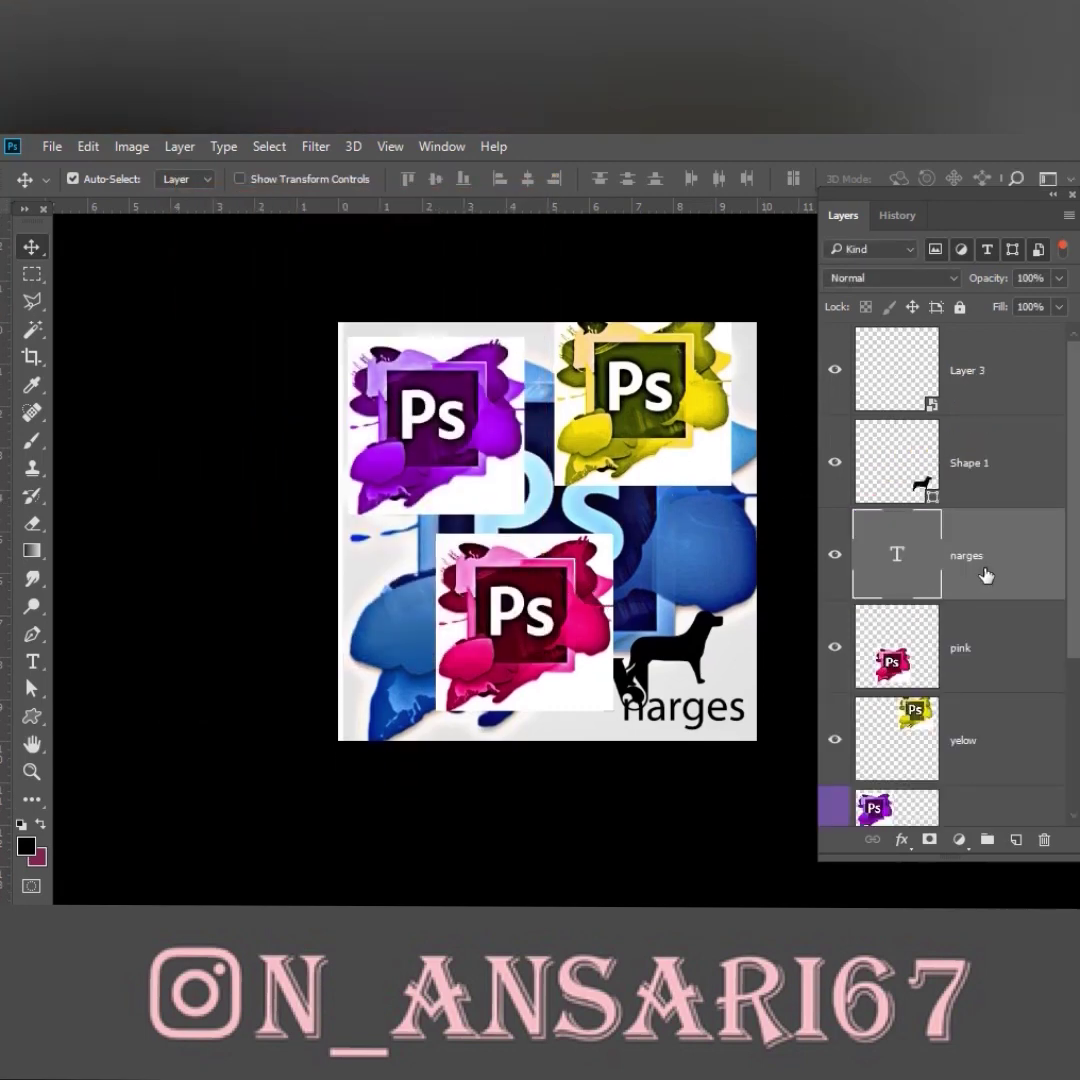
scroll(986, 574, down, 2)
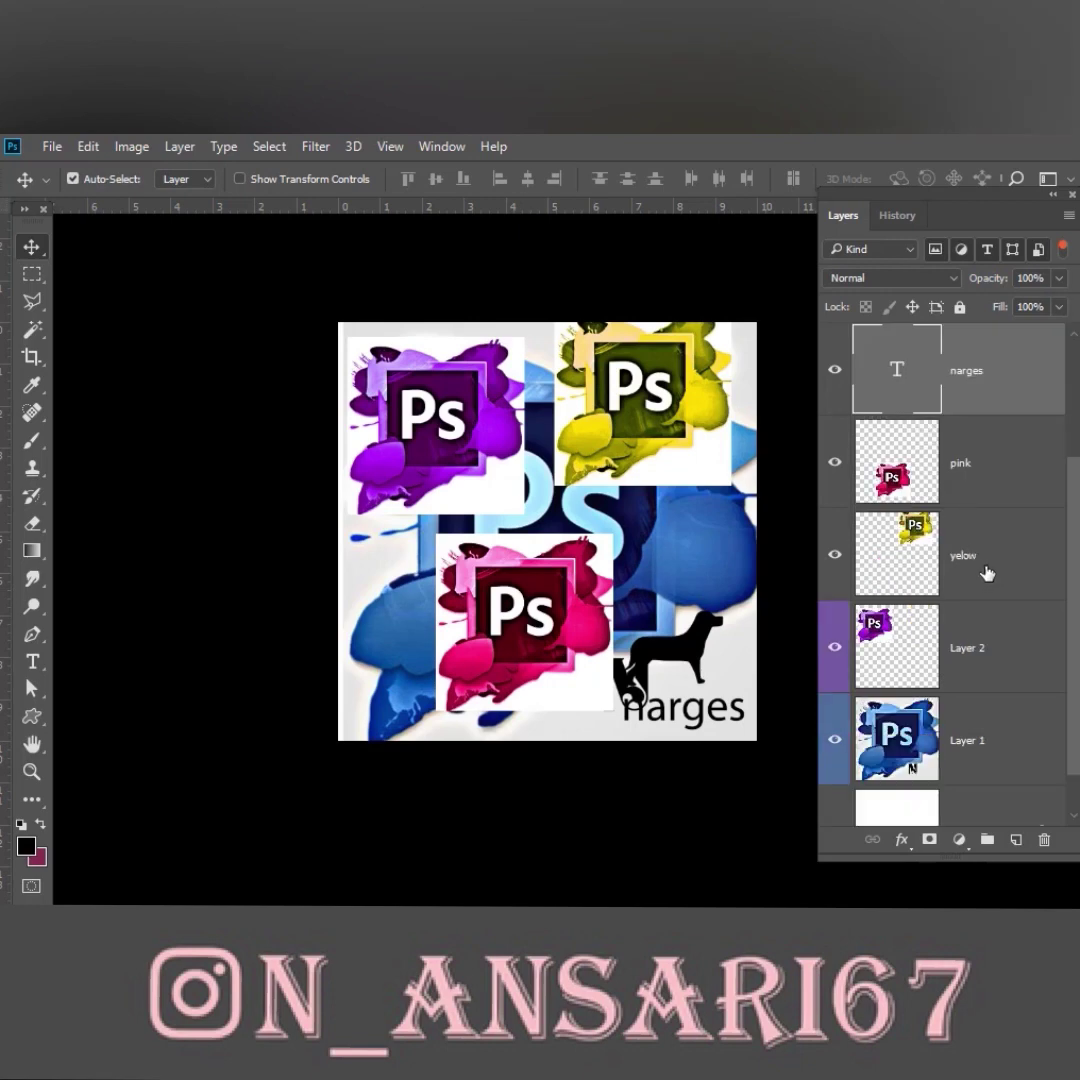
drag(986, 574, 996, 362)
Bring the "yelow" layer forward above Shape 1, and then to the front of the stack.
key(ctrl+minus)
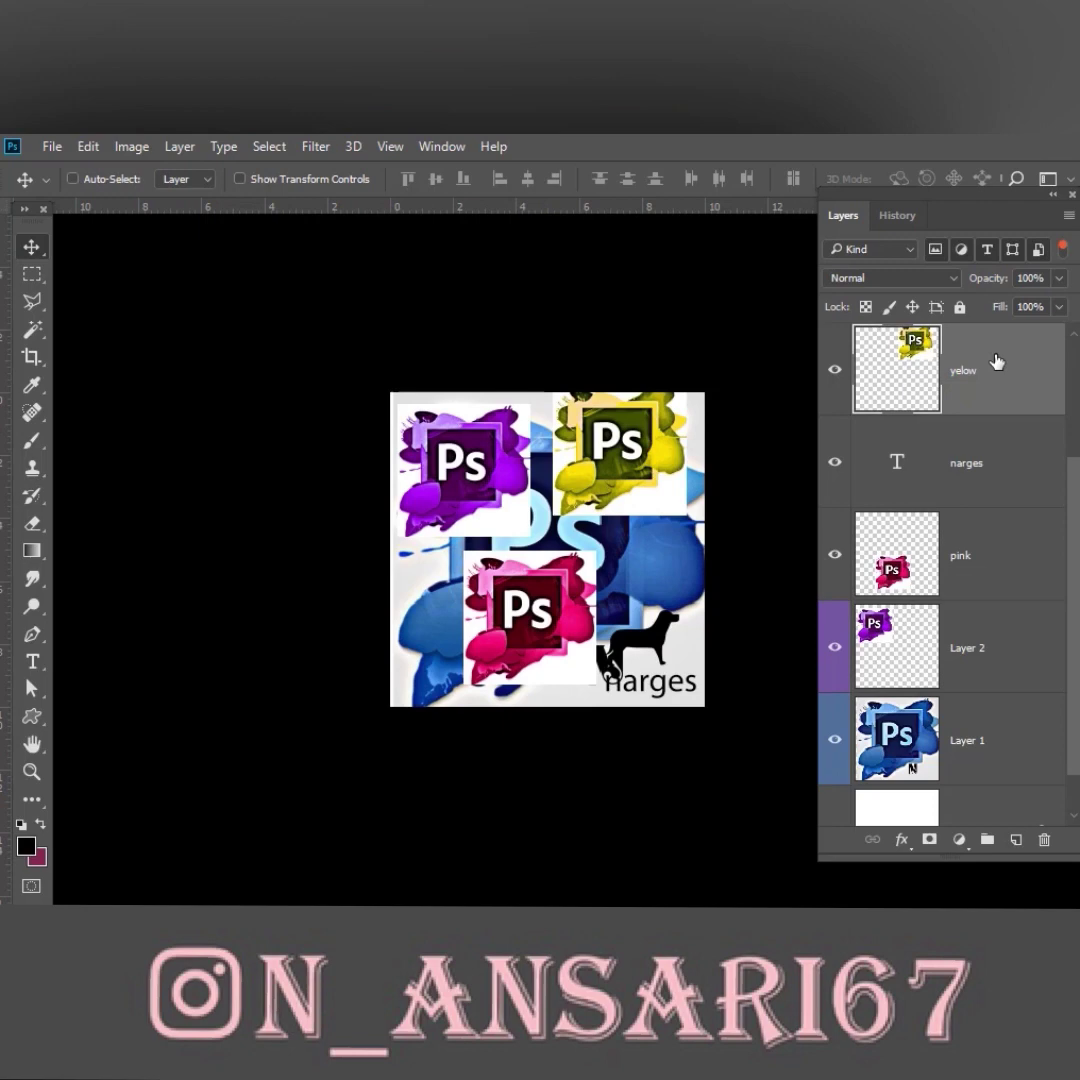
key(ctrl+bracketright)
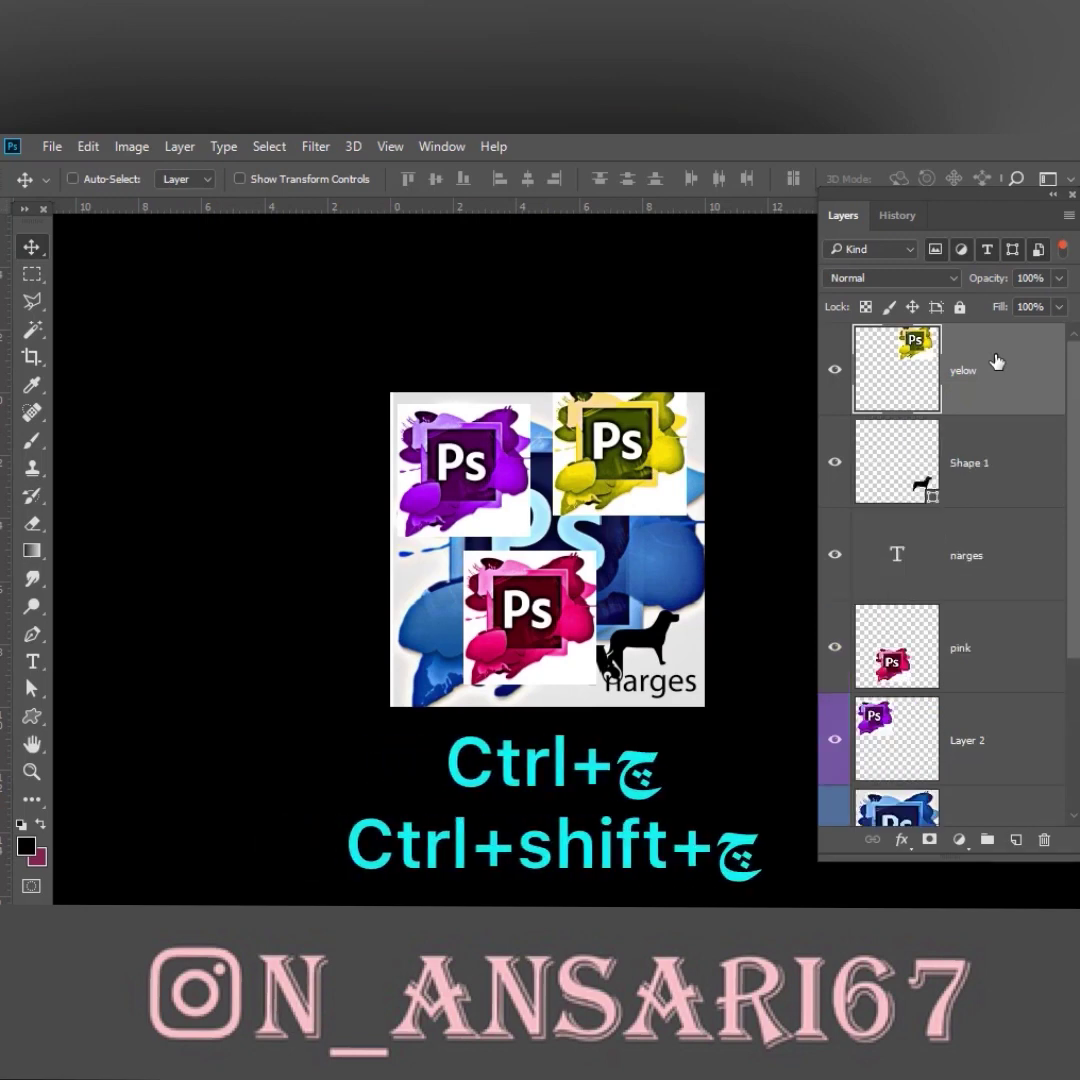
key(ctrl+shift+bracketright)
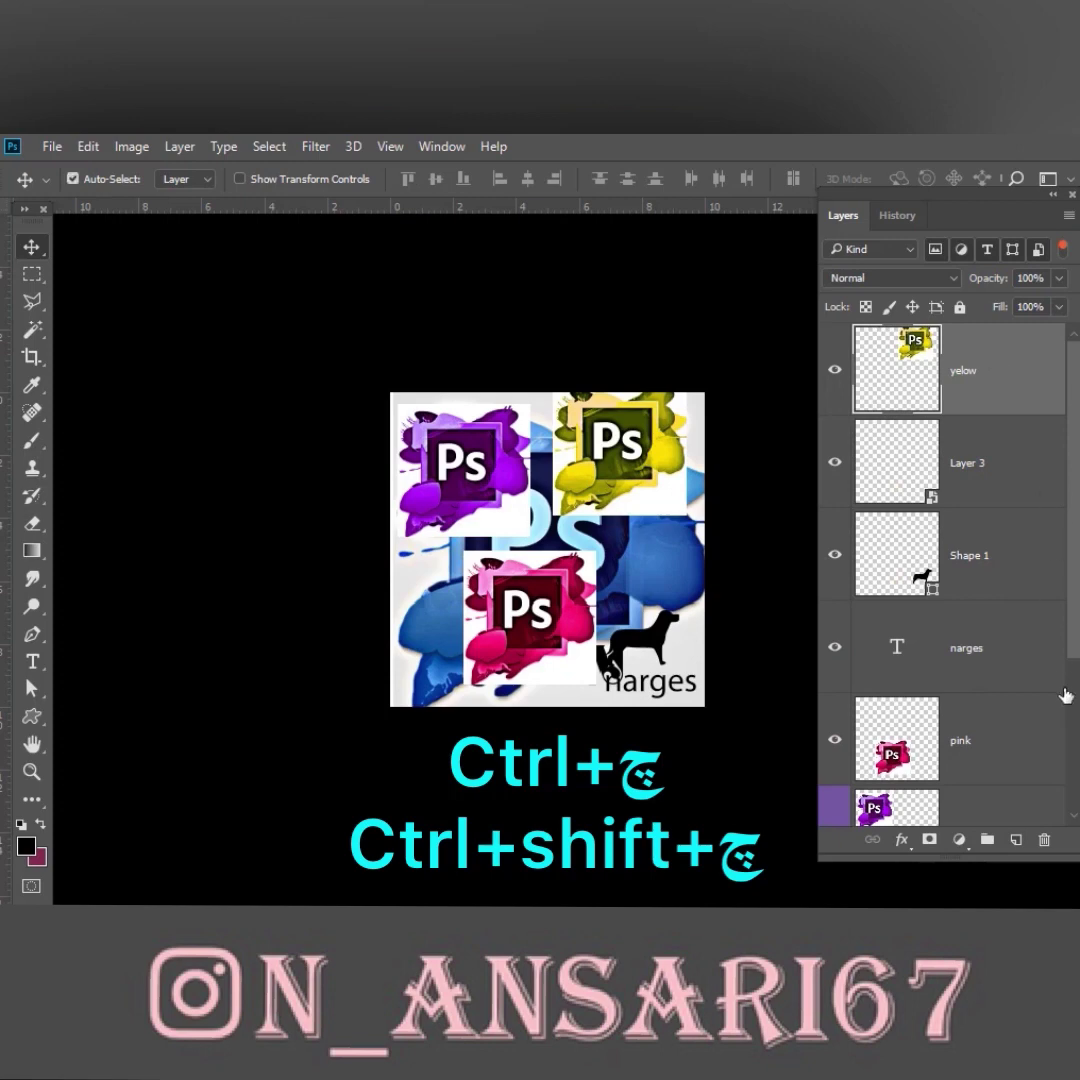
Select the "pink" layer and bring it to the front of the layer stack.
click(1056, 752)
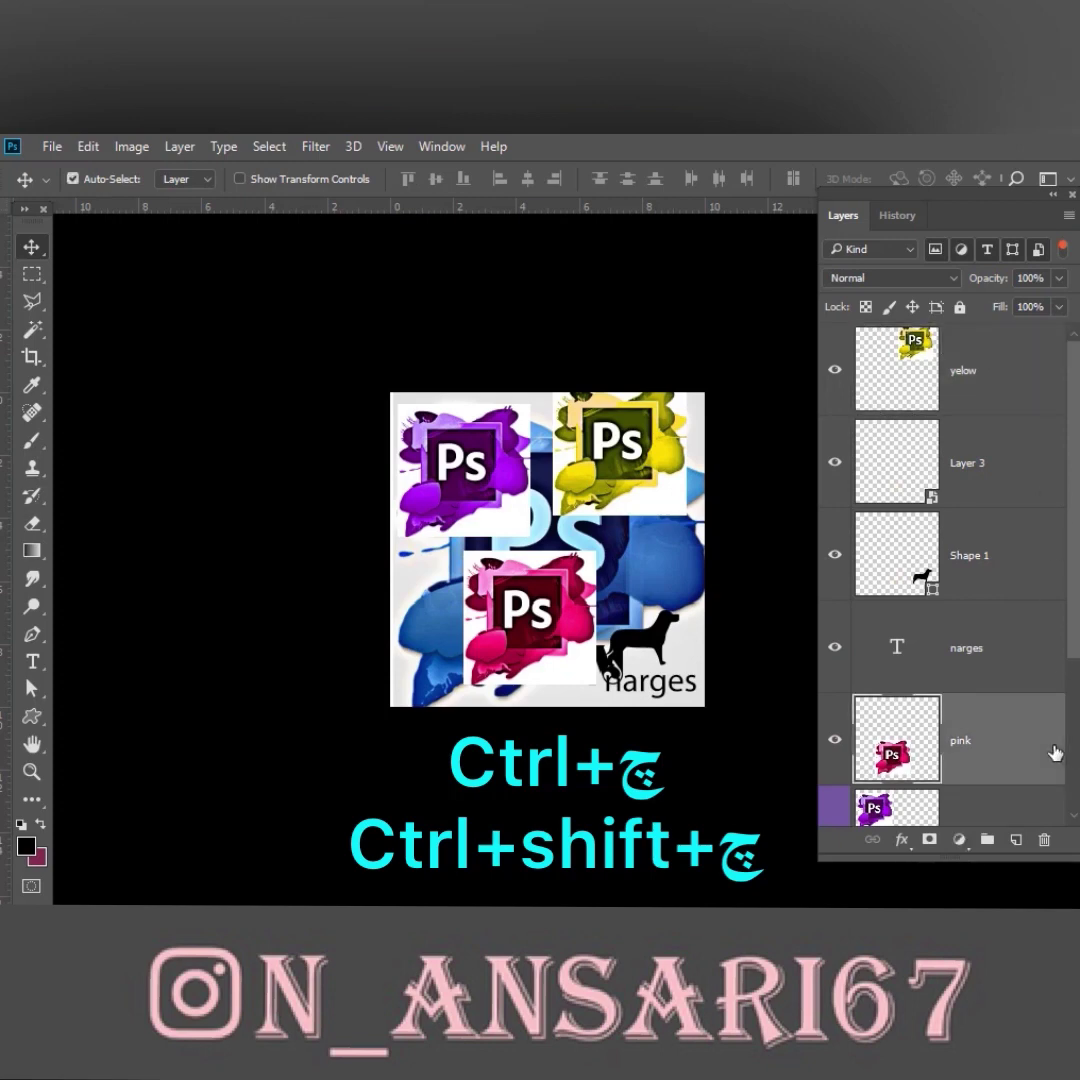
key(ctrl+shift+bracketright)
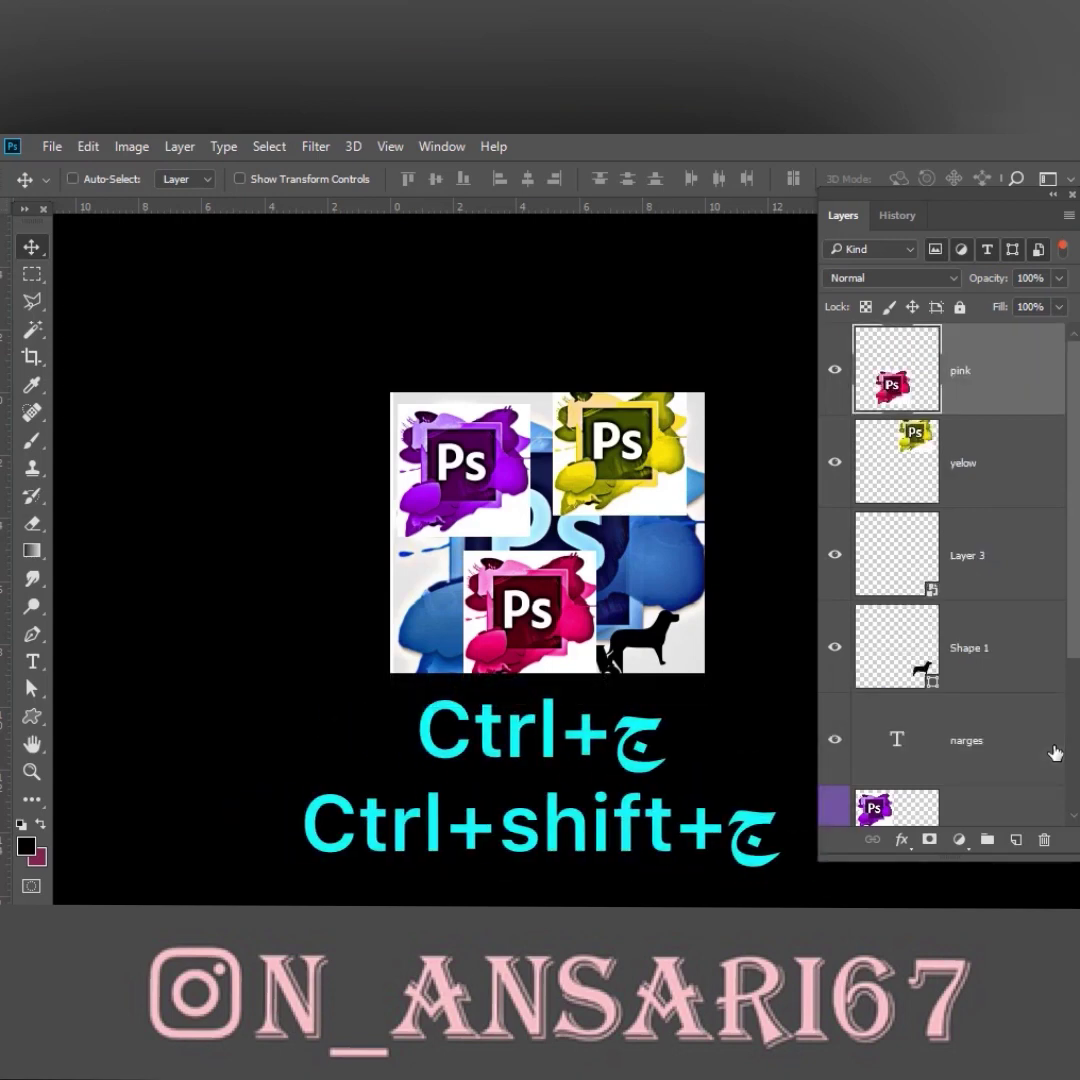
Send the "pink" layer backward two positions to below Layer 3, and then to the back of the stack.
key(ctrl+bracketleft)
key(ctrl+bracketleft)
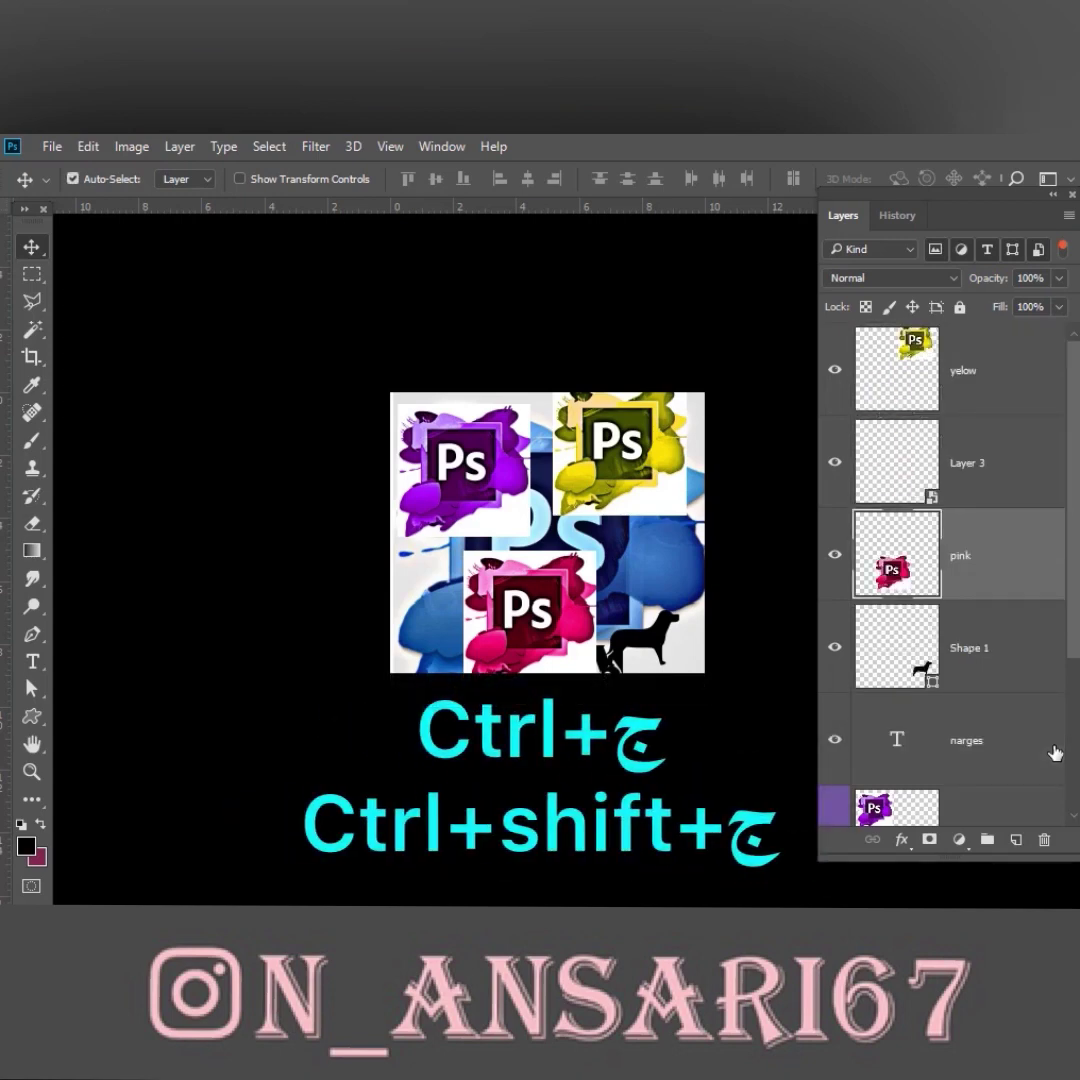
key(ctrl+shift+bracketleft)
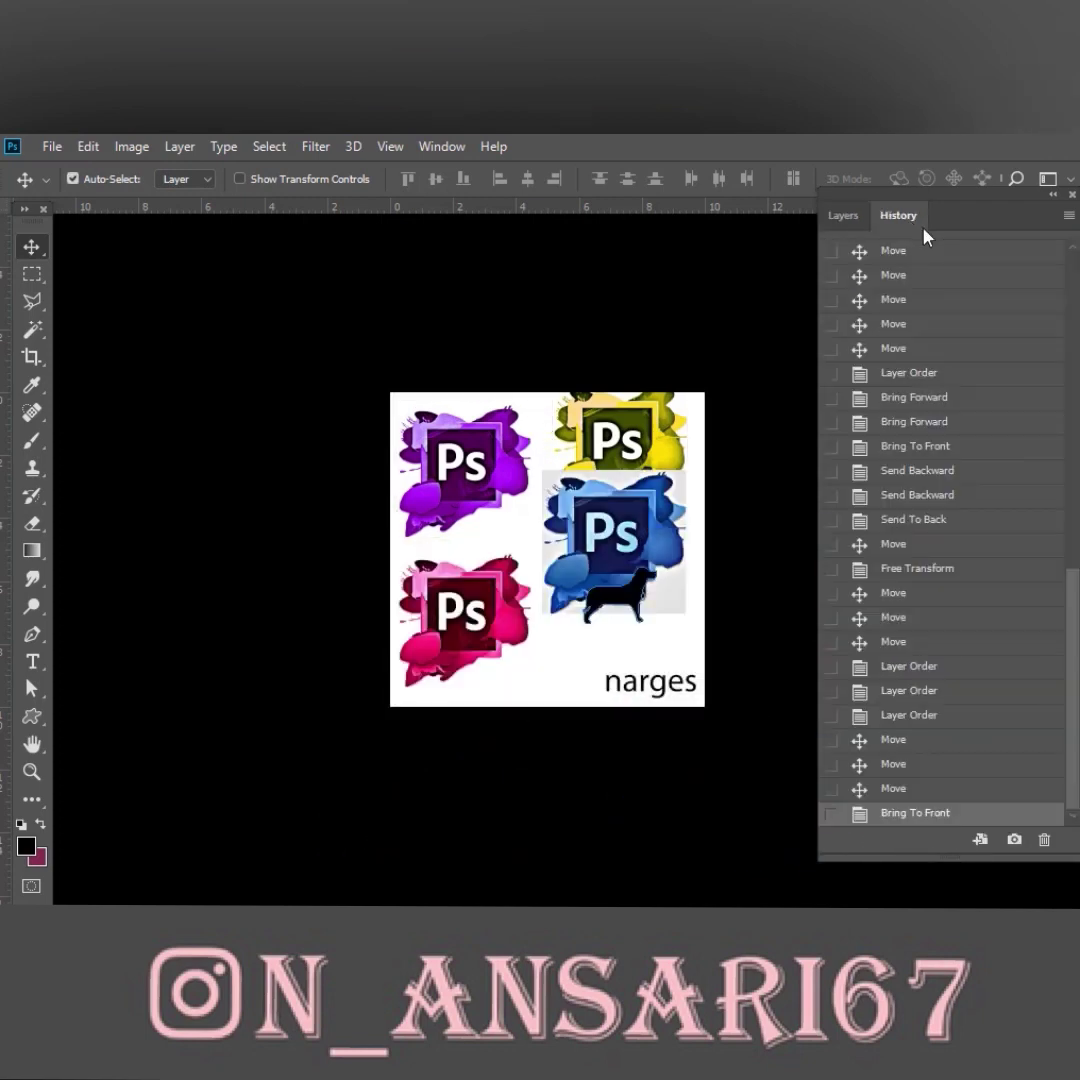
Revert the document through earlier History states to the Move state just after New Type Layer.
drag(893, 788, 888, 350)
scroll(885, 358, up, 3)
click(885, 352)
scroll(885, 352, up, 3)
click(885, 351)
scroll(885, 351, up, 2)
click(885, 348)
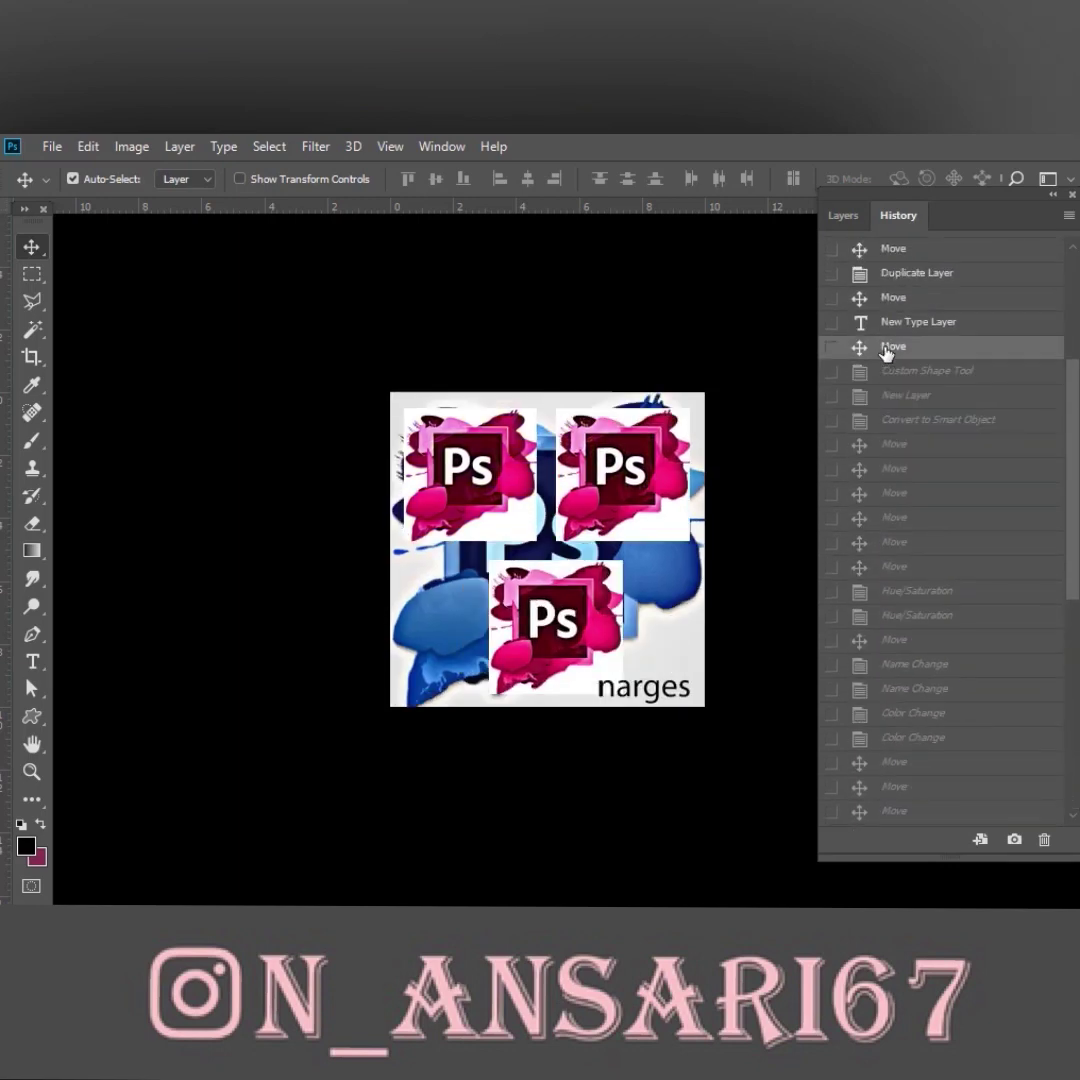
scroll(885, 348, up, 1)
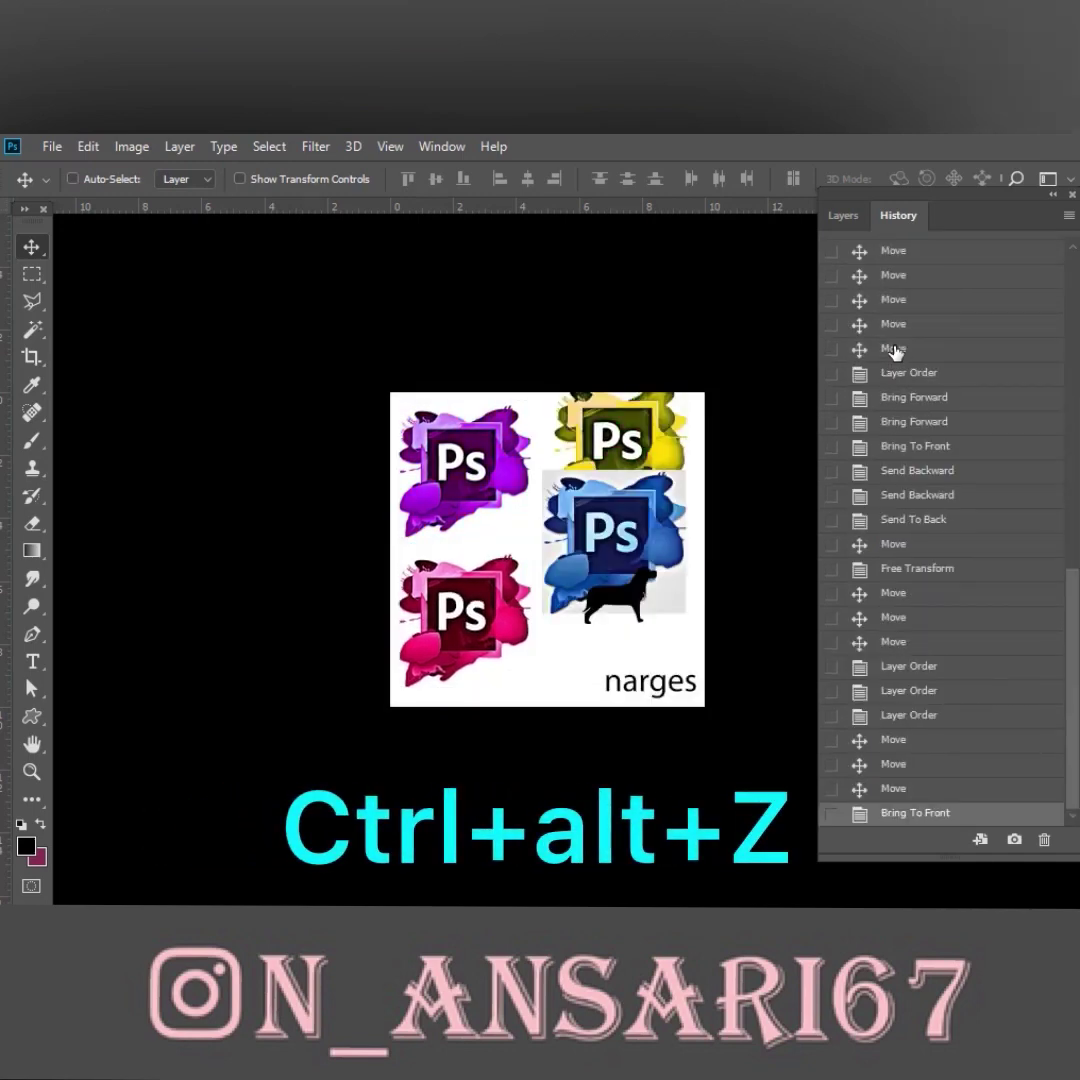
Step backward nine history states from Bring To Front to the Move just after Free Transform.
key(ctrl+alt+z)
key(ctrl+alt+z)
key(ctrl+alt+z)
key(ctrl+alt+z)
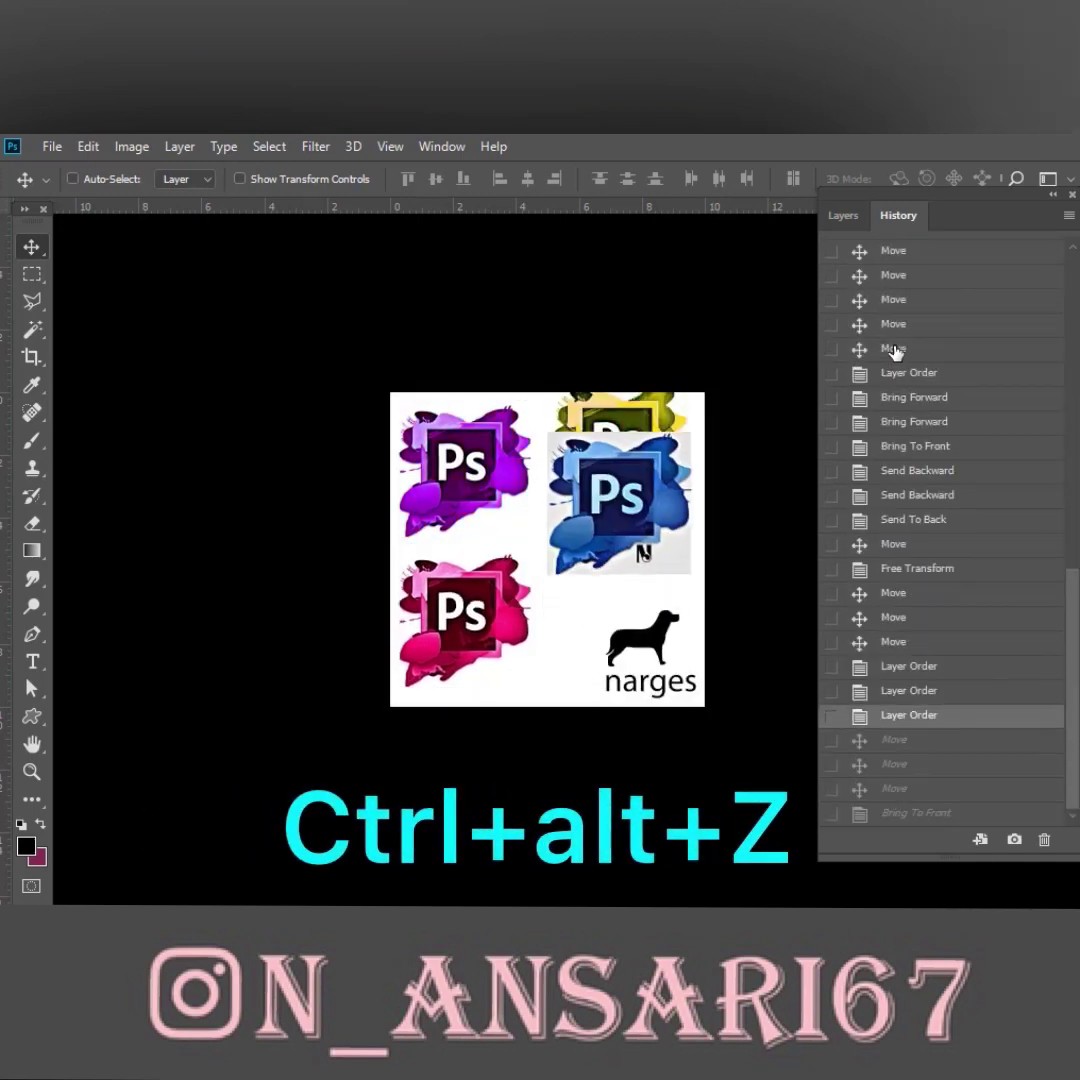
key(ctrl+alt+z)
key(ctrl+alt+z)
key(ctrl+alt+z)
key(ctrl+alt+z)
key(ctrl+alt+z)
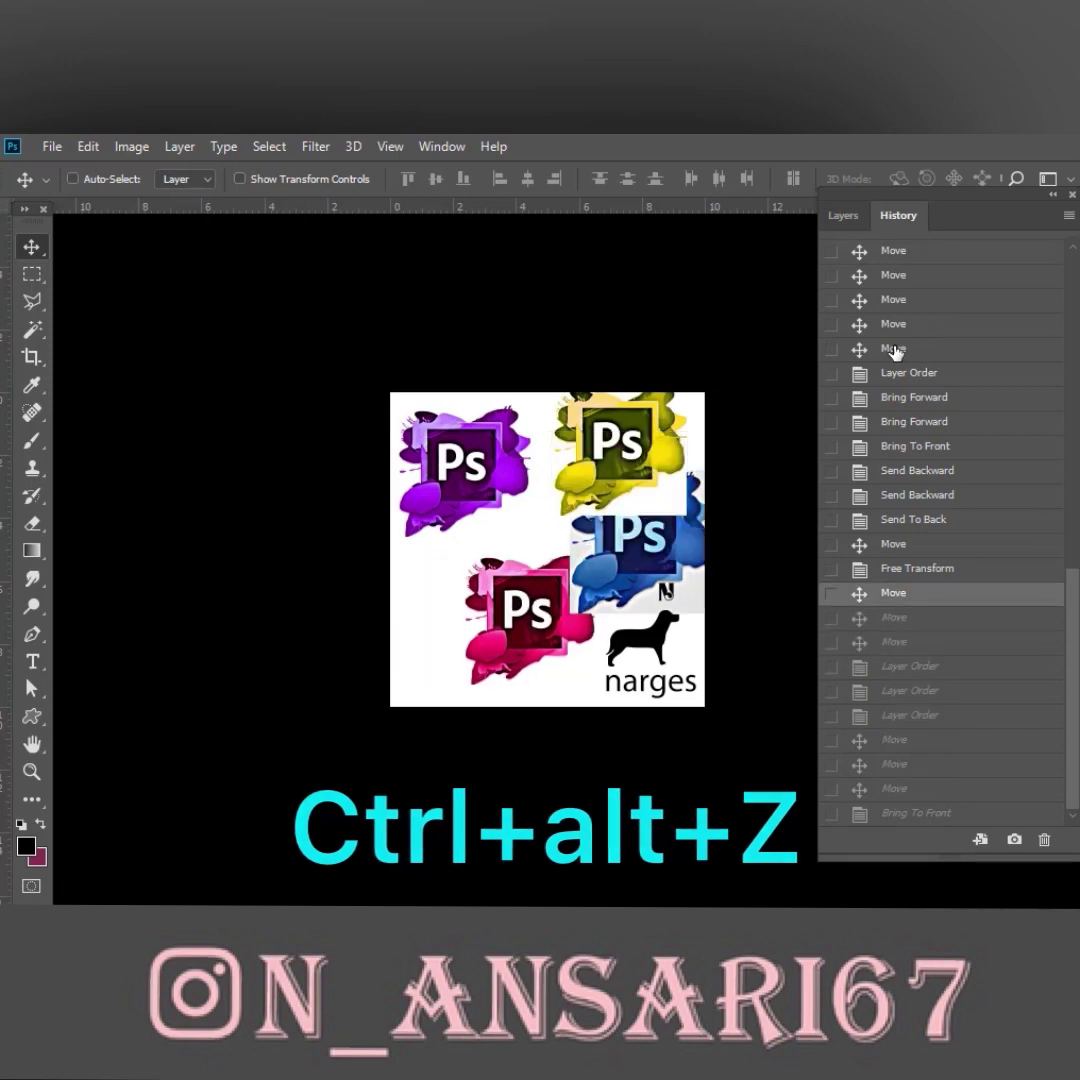
Undo and redo the most recent history state.
key(ctrl+z)
key(ctrl+z)
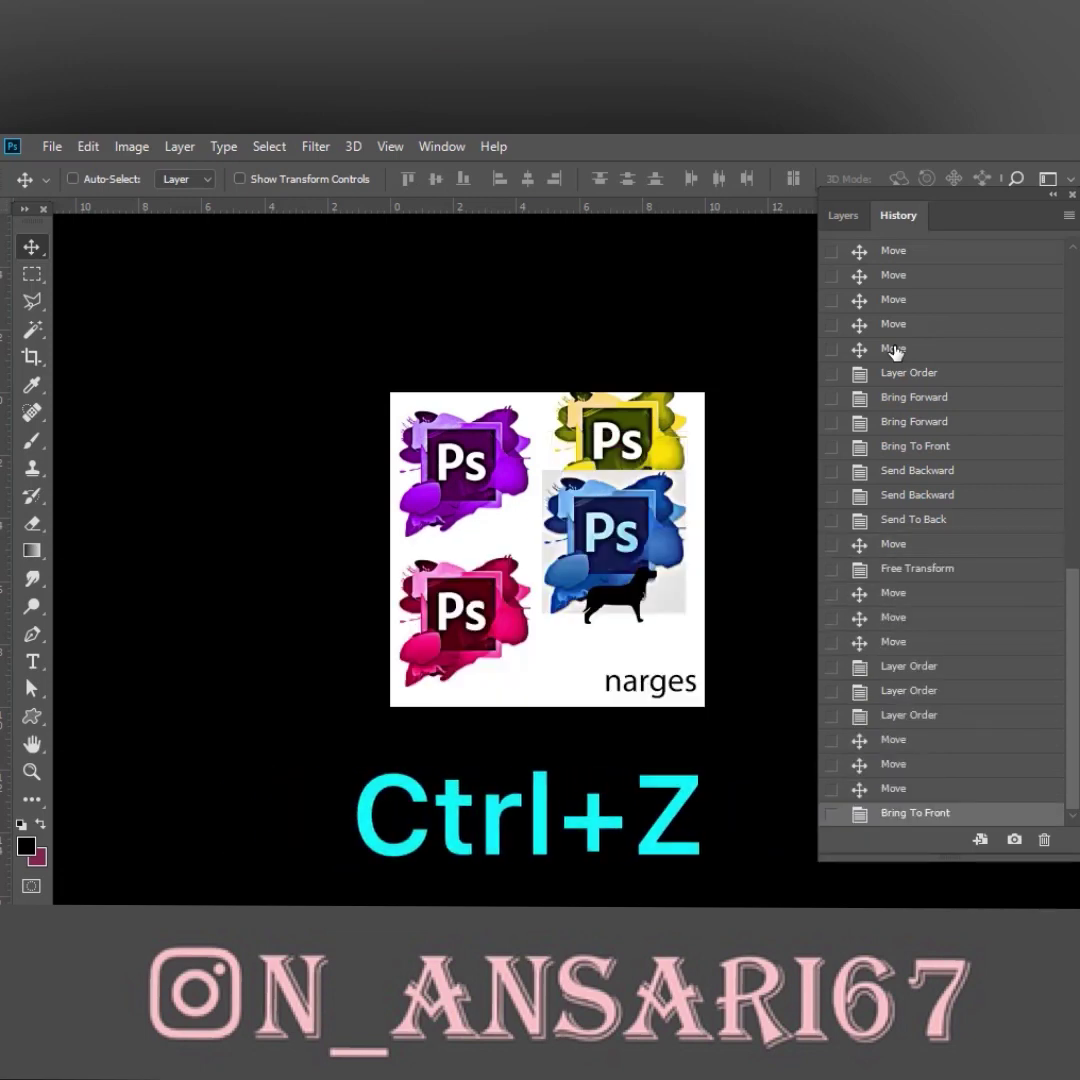